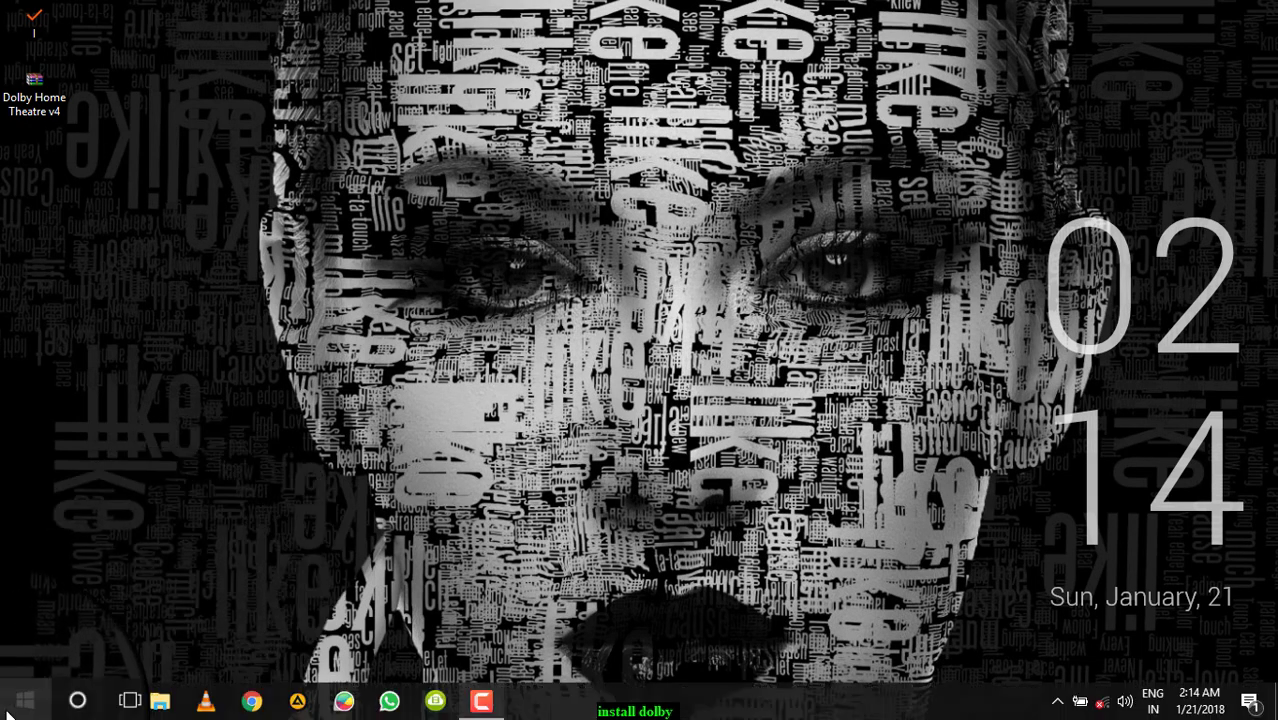
- Go to the Update & security Recovery page in Windows Settings
click(10, 708)
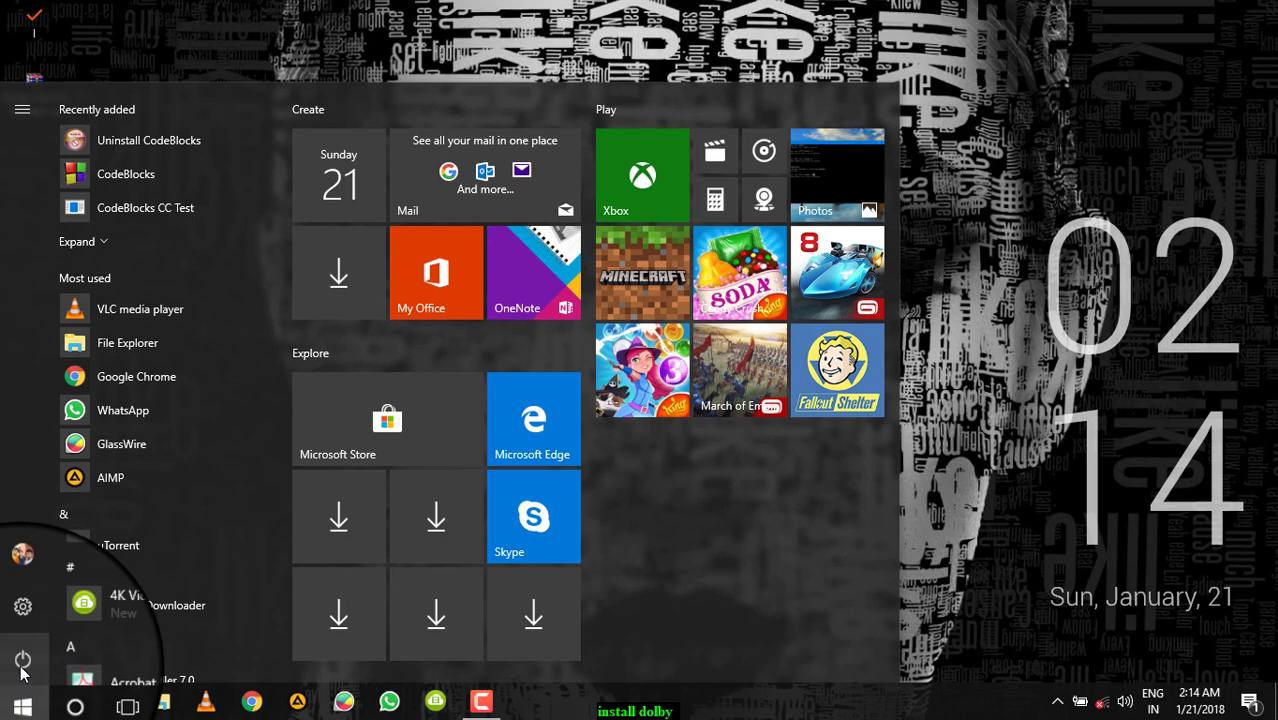
click(20, 614)
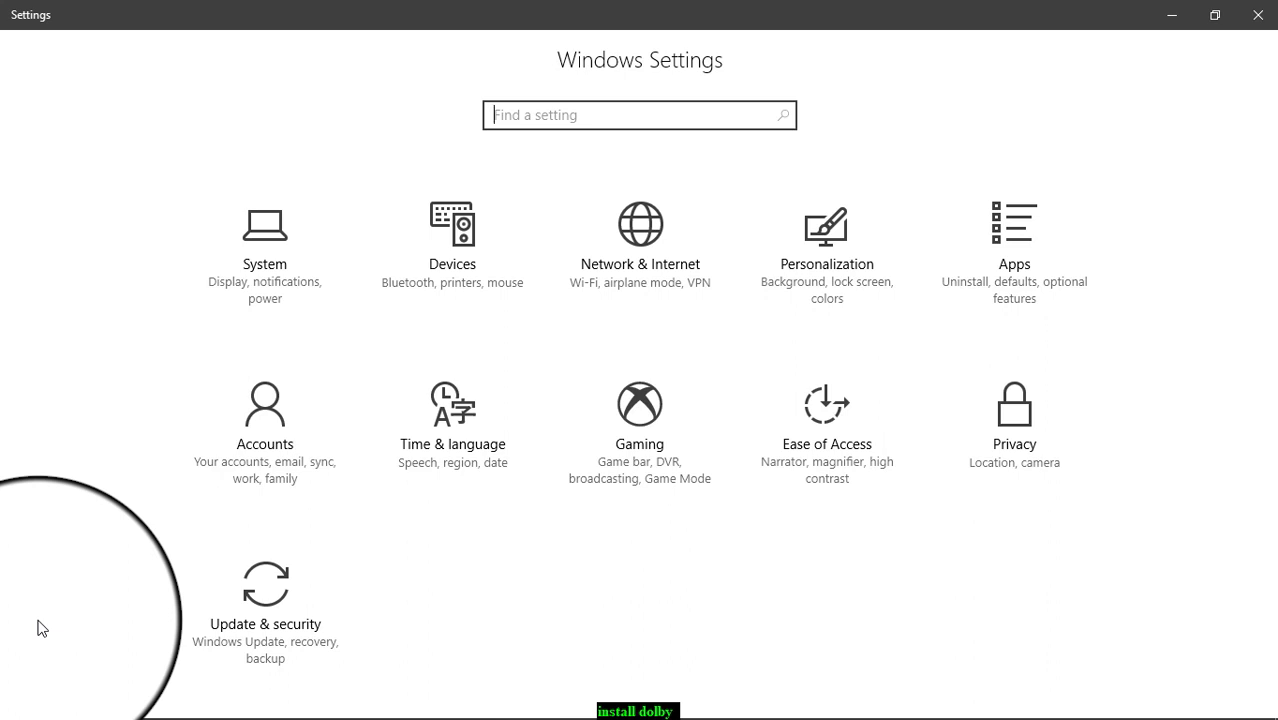
click(249, 622)
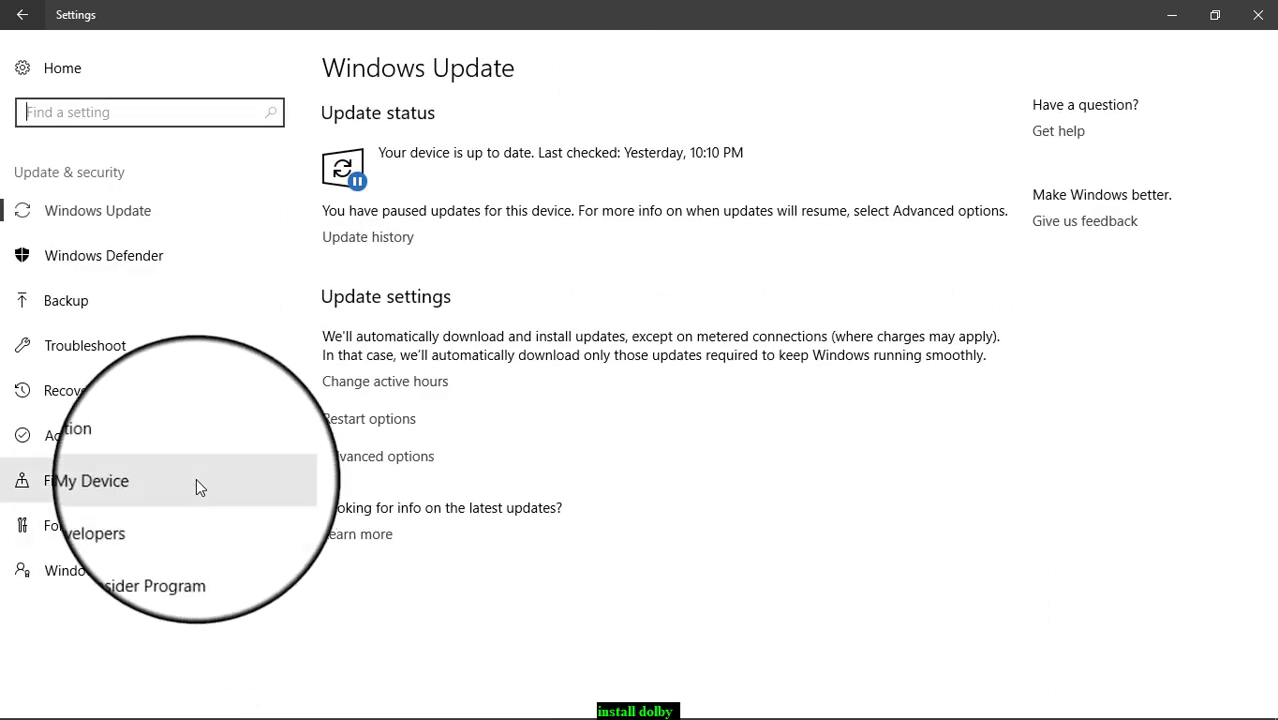
click(163, 394)
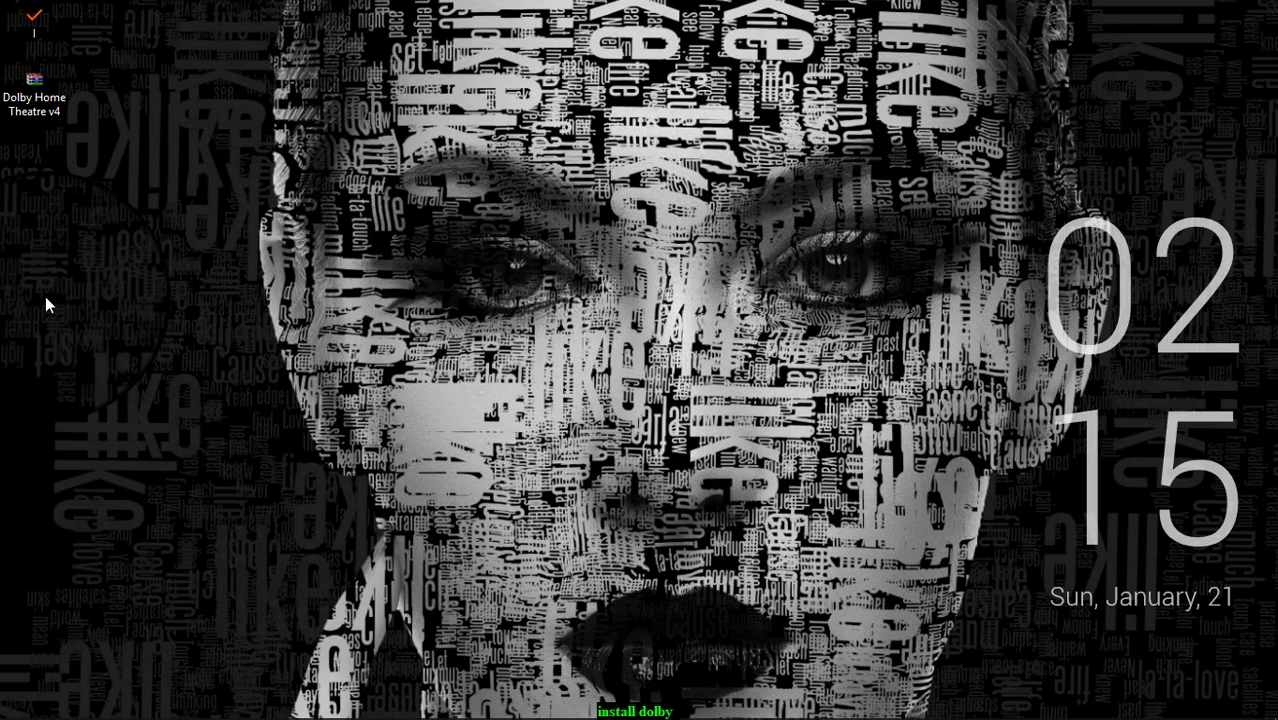
- Extract the Dolby Home Theatre v4 archive onto the desktop with WinRAR's Extract Here
click(40, 112)
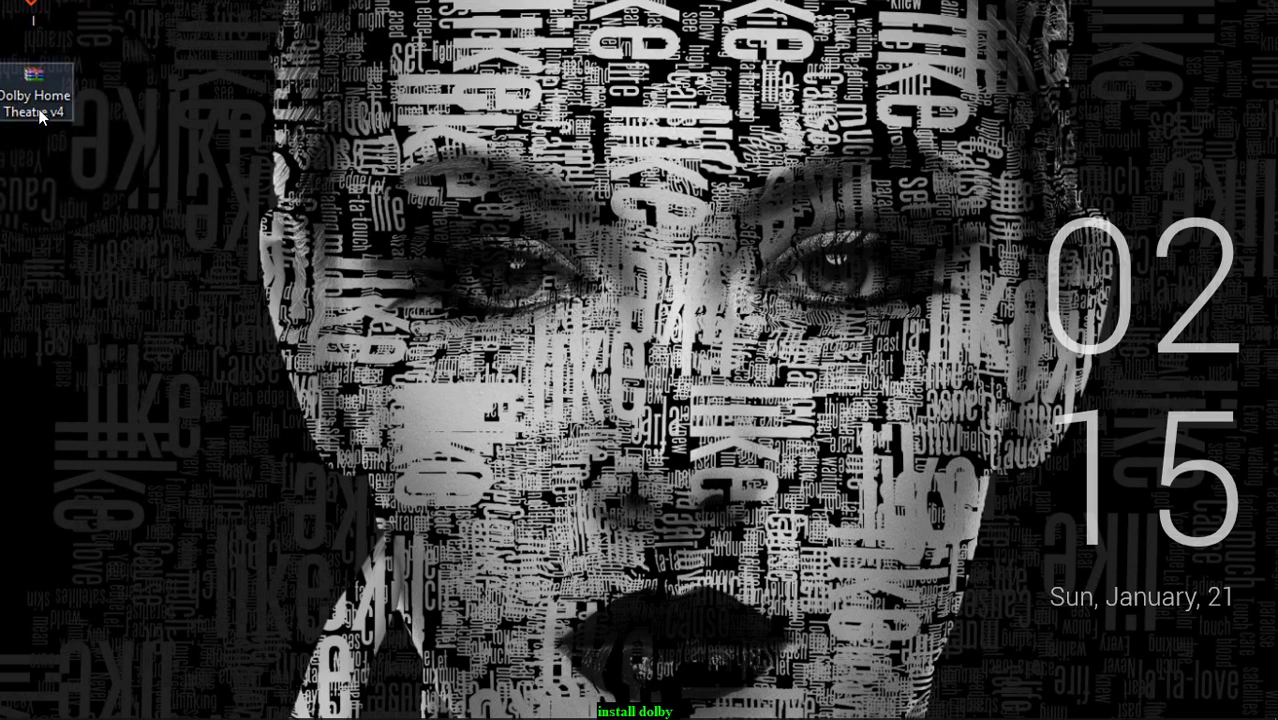
right_click(40, 112)
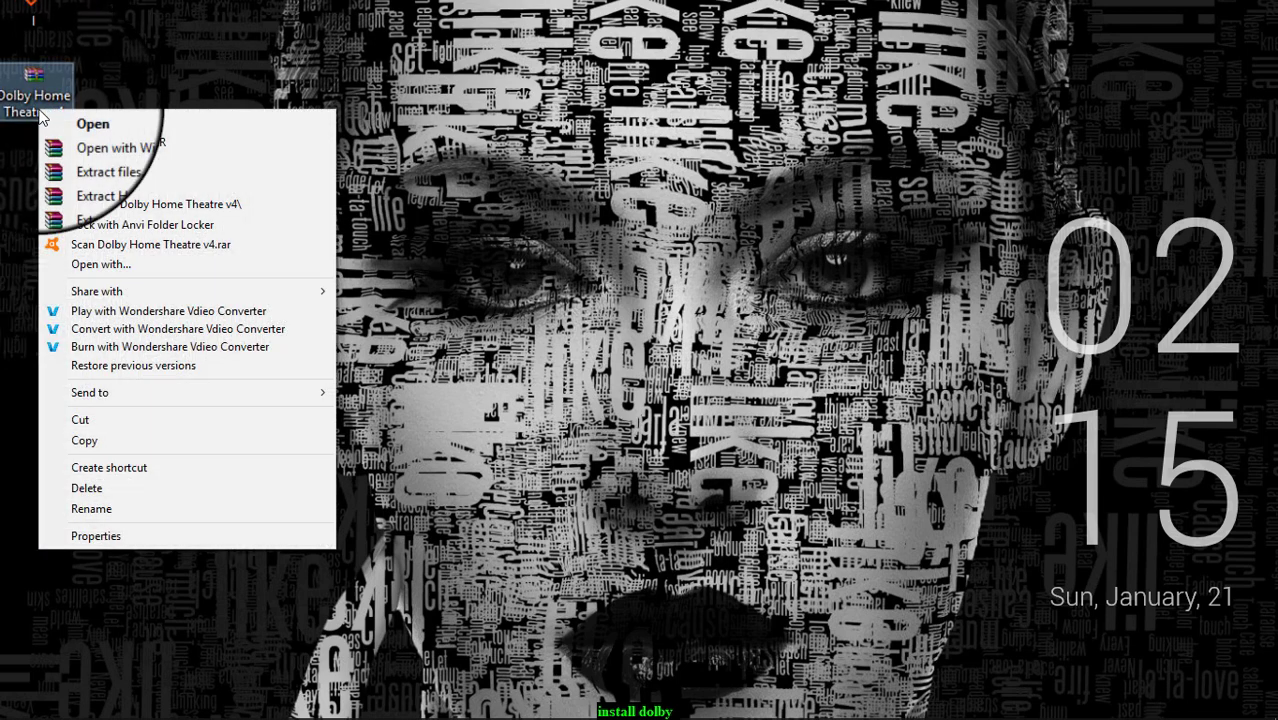
click(127, 186)
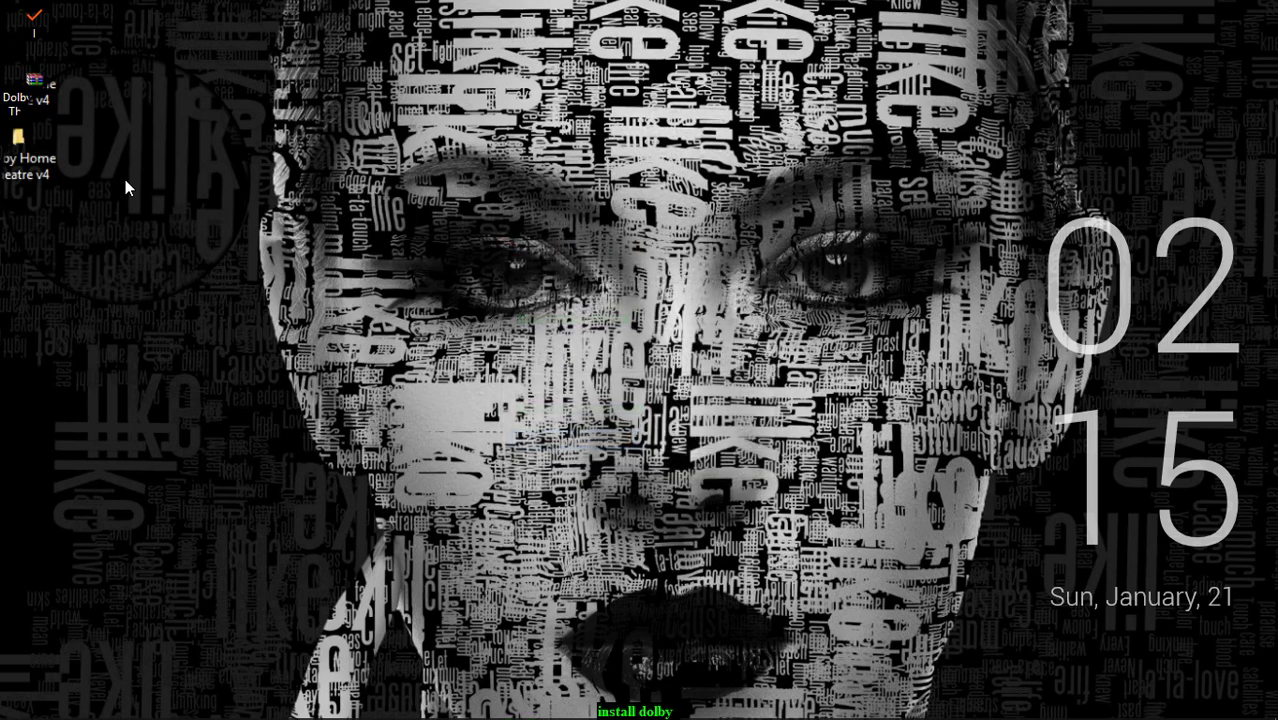
click(125, 179)
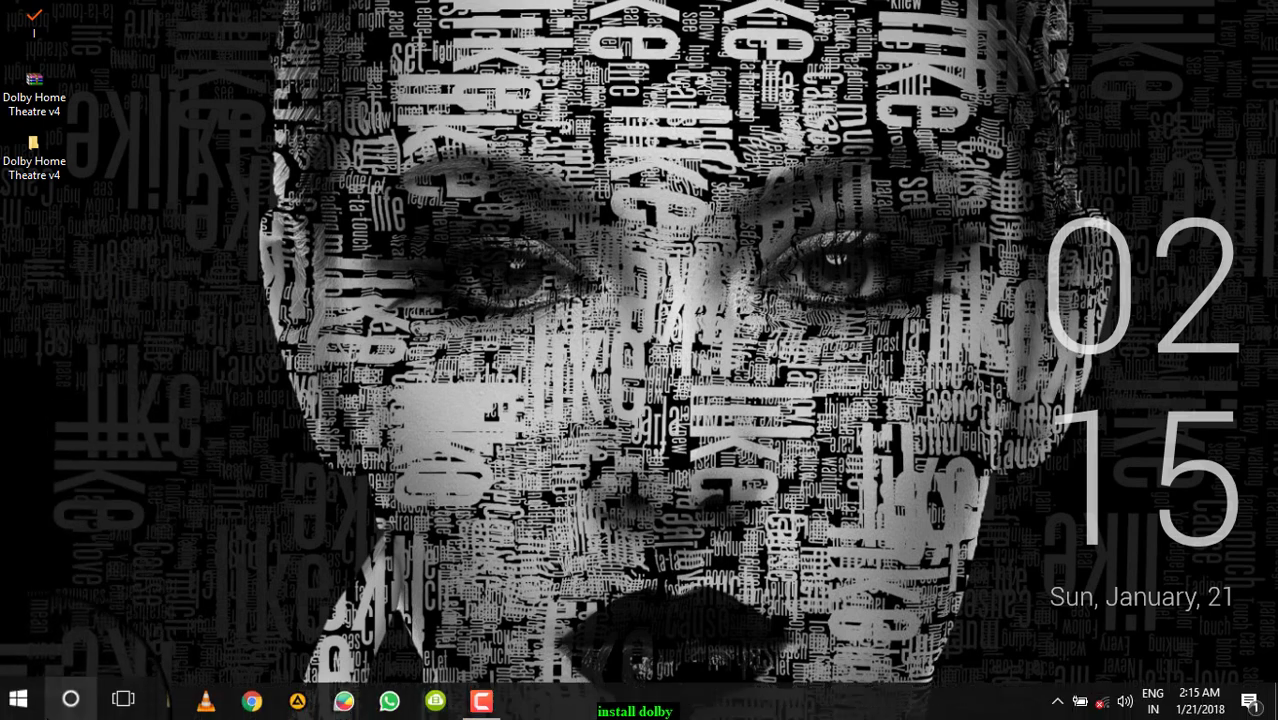
- Find Device Manager by searching 'device', then select High Definition Audio Device under Sound, video and game controllers
click(50, 712)
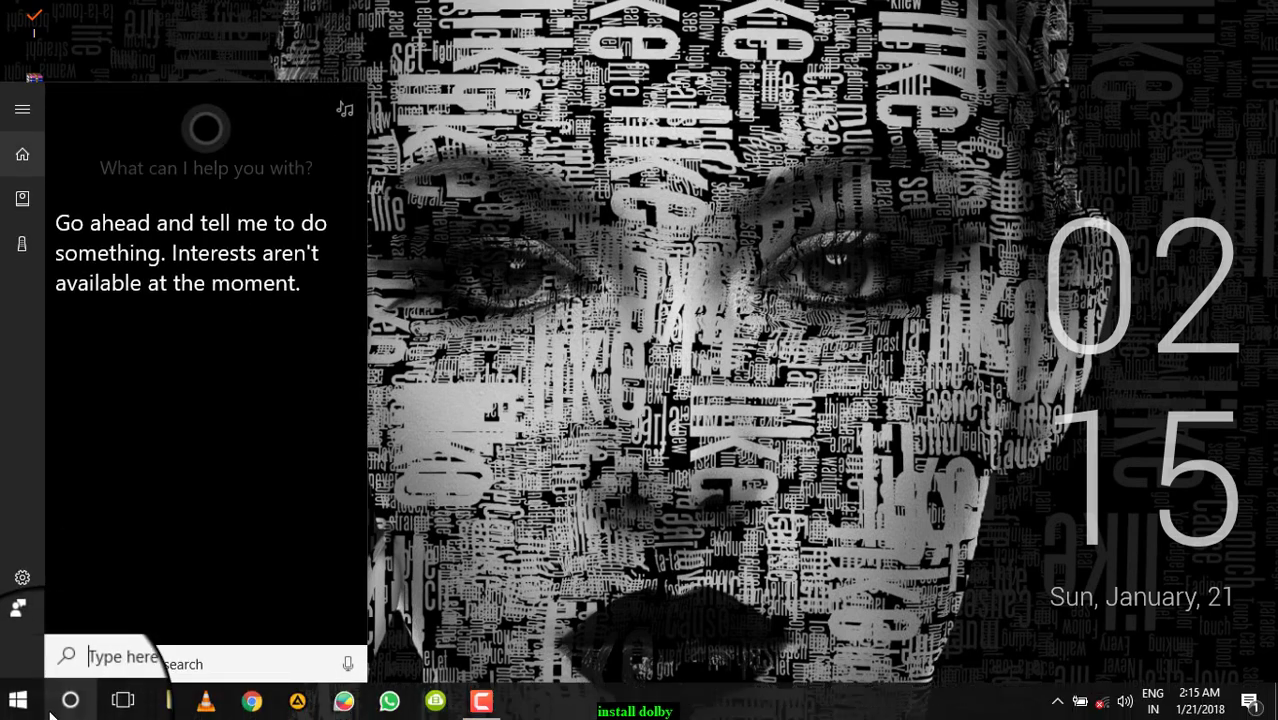
text(device)
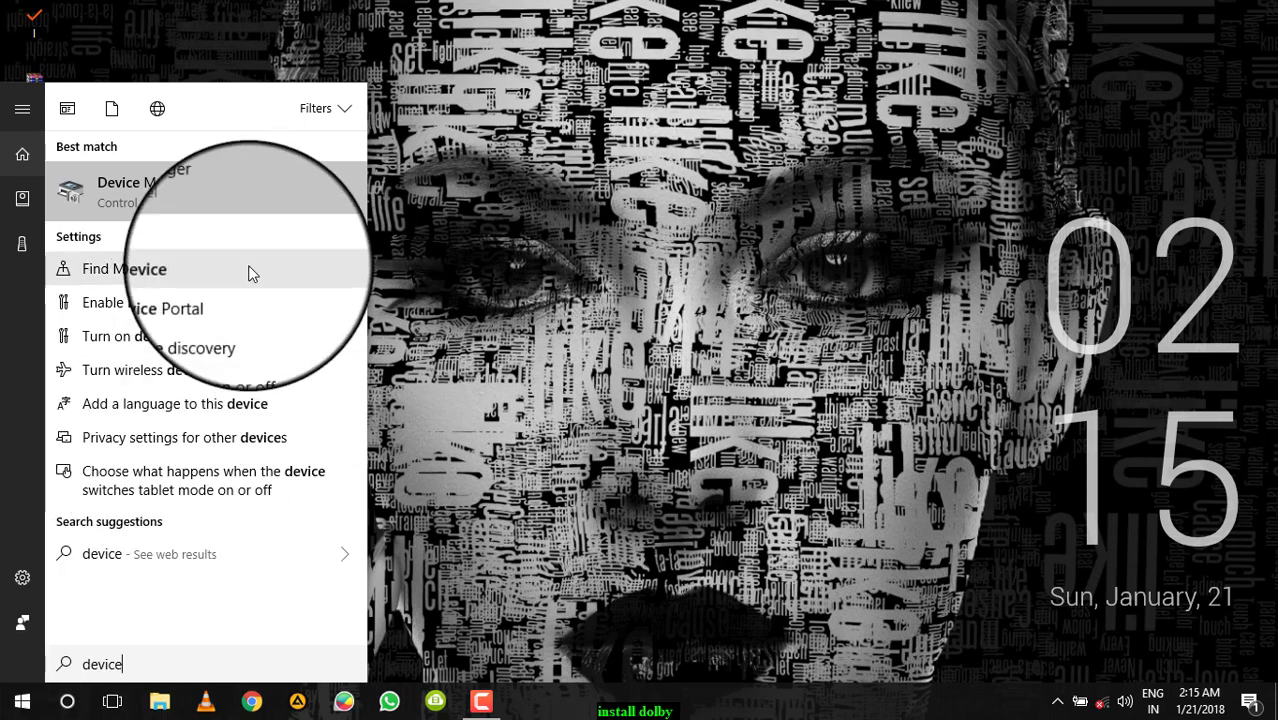
click(280, 196)
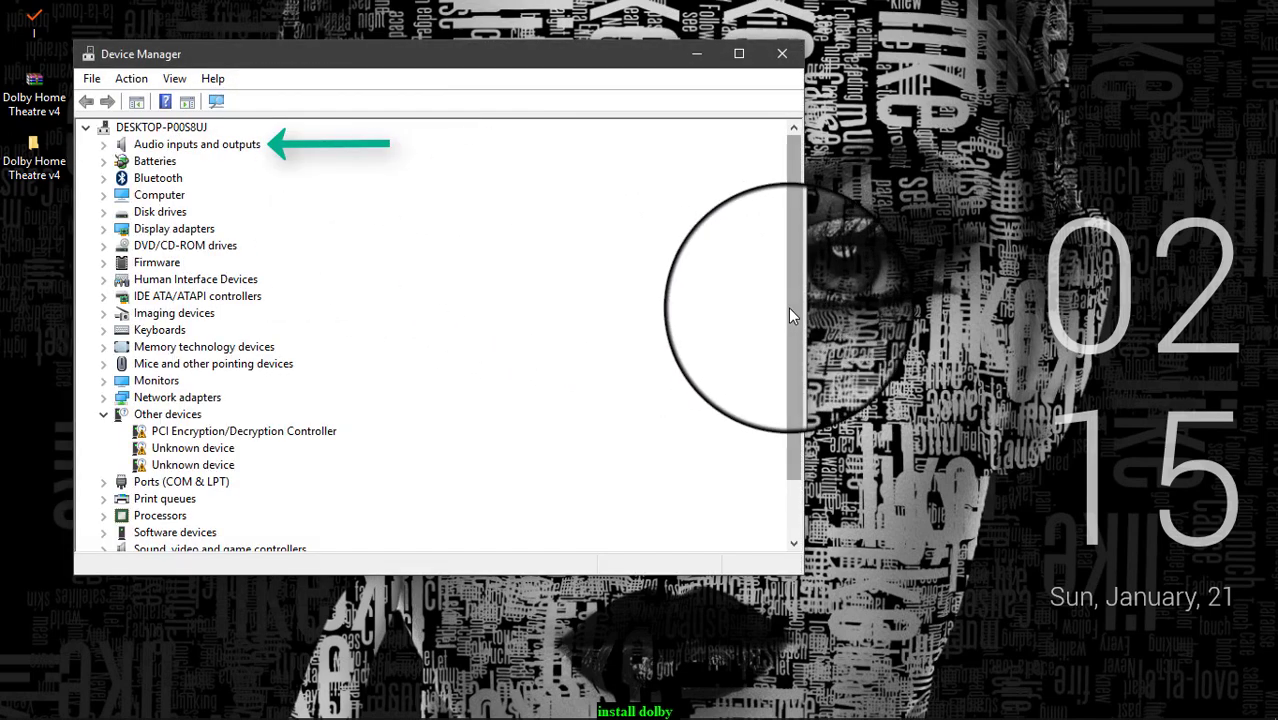
drag(790, 322, 793, 408)
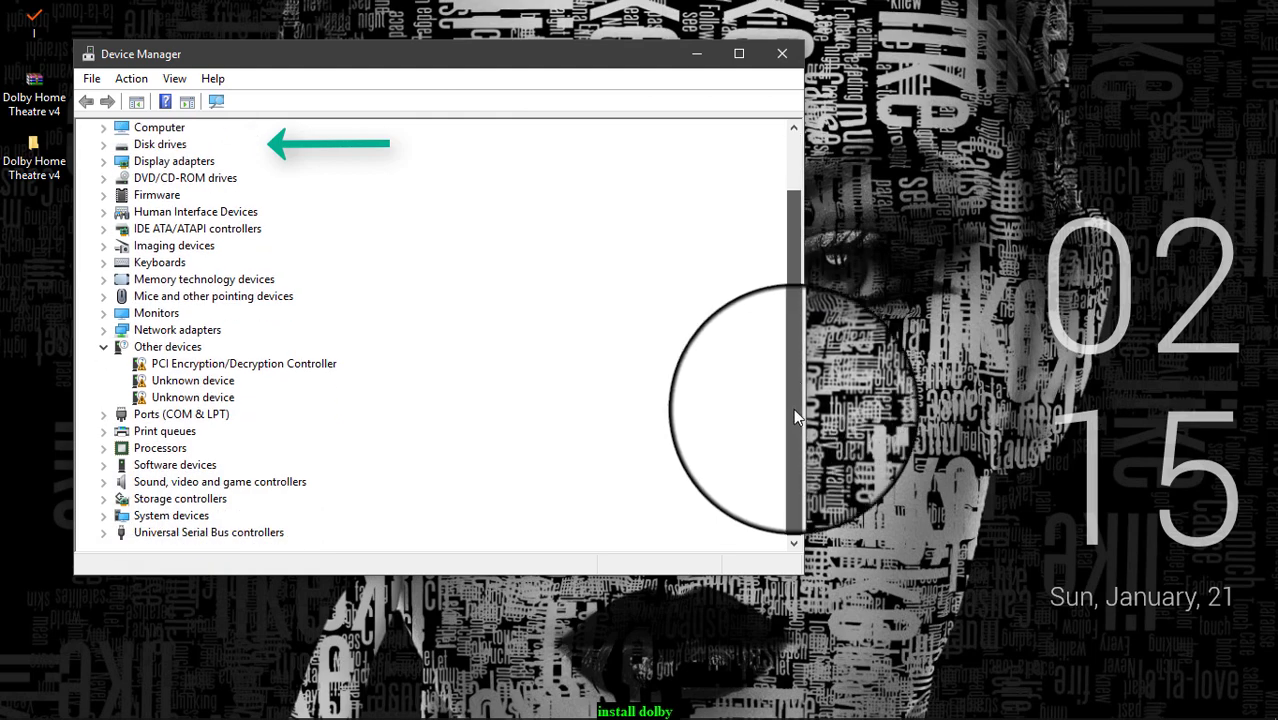
double_click(185, 485)
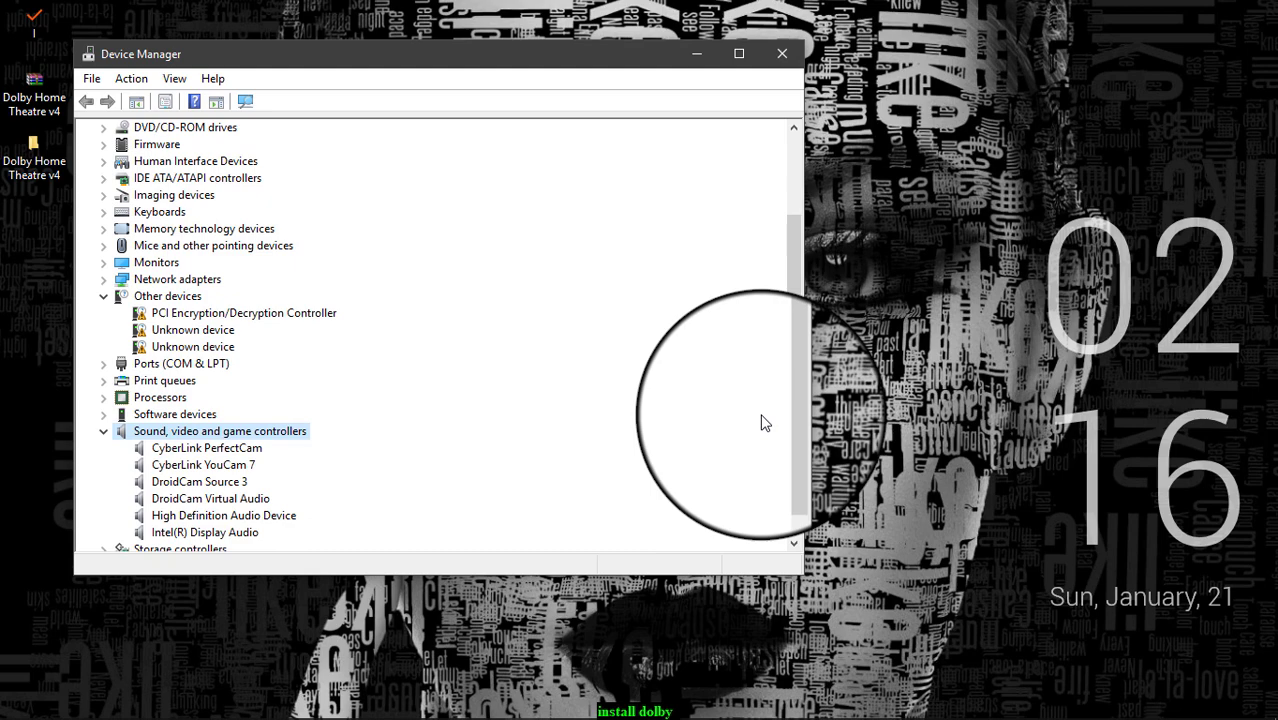
drag(798, 420, 798, 485)
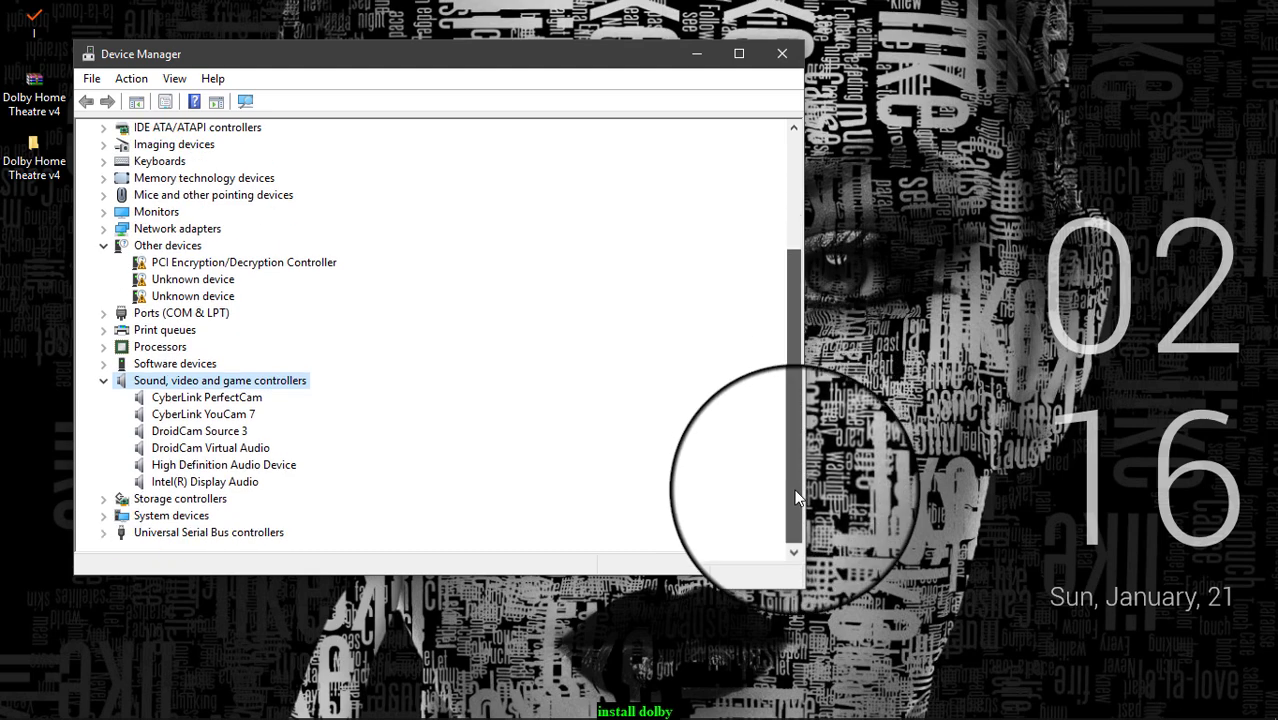
click(217, 466)
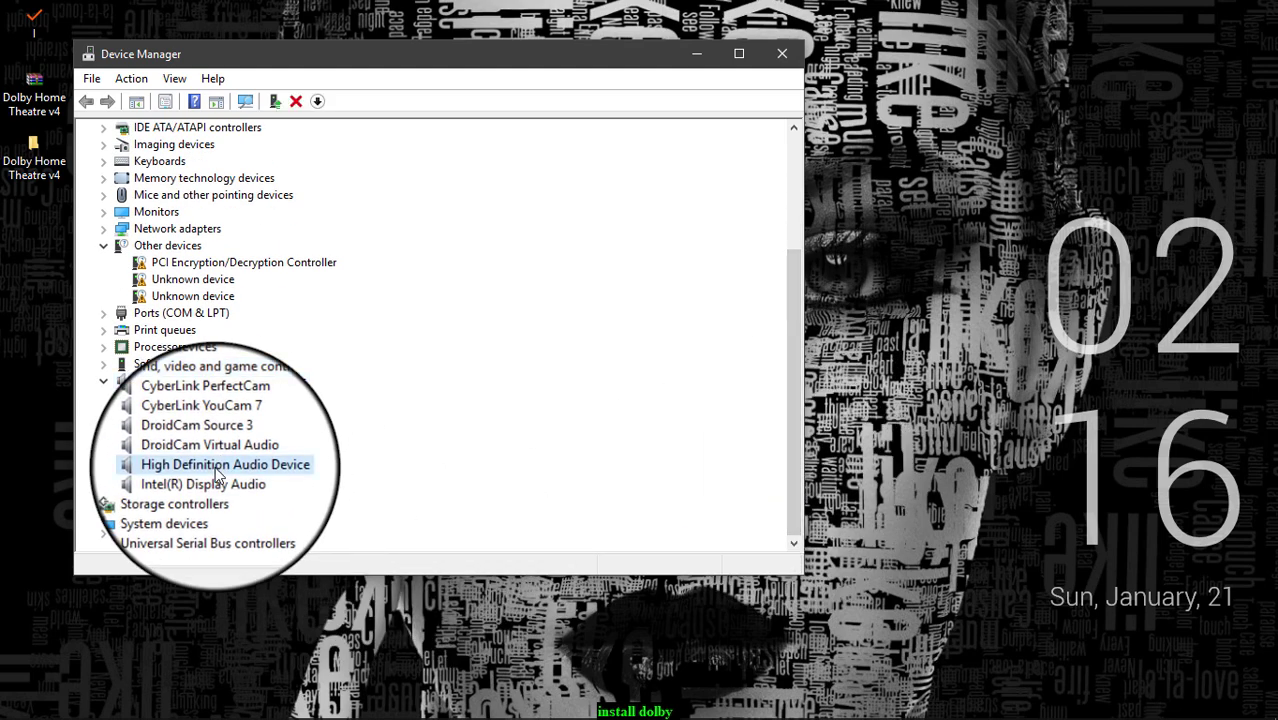
- Update the High Definition Audio Device driver by browsing and picking from the available drivers list
right_click(217, 466)
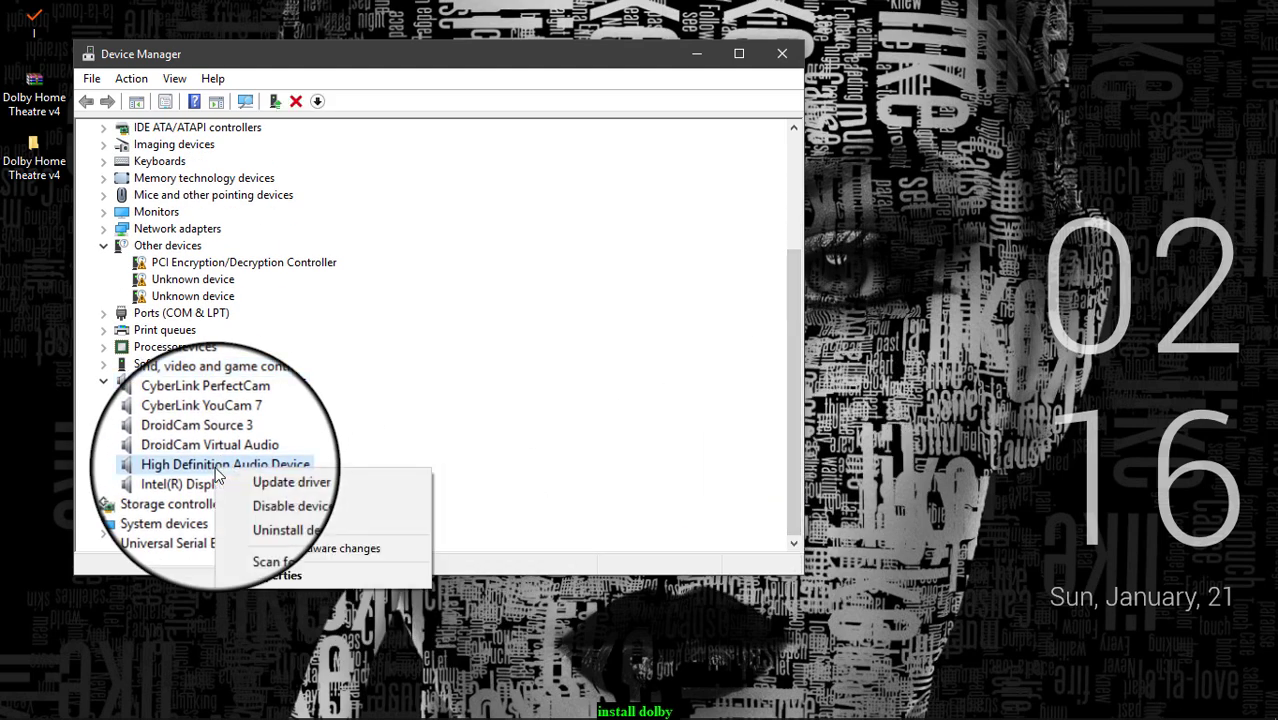
click(281, 482)
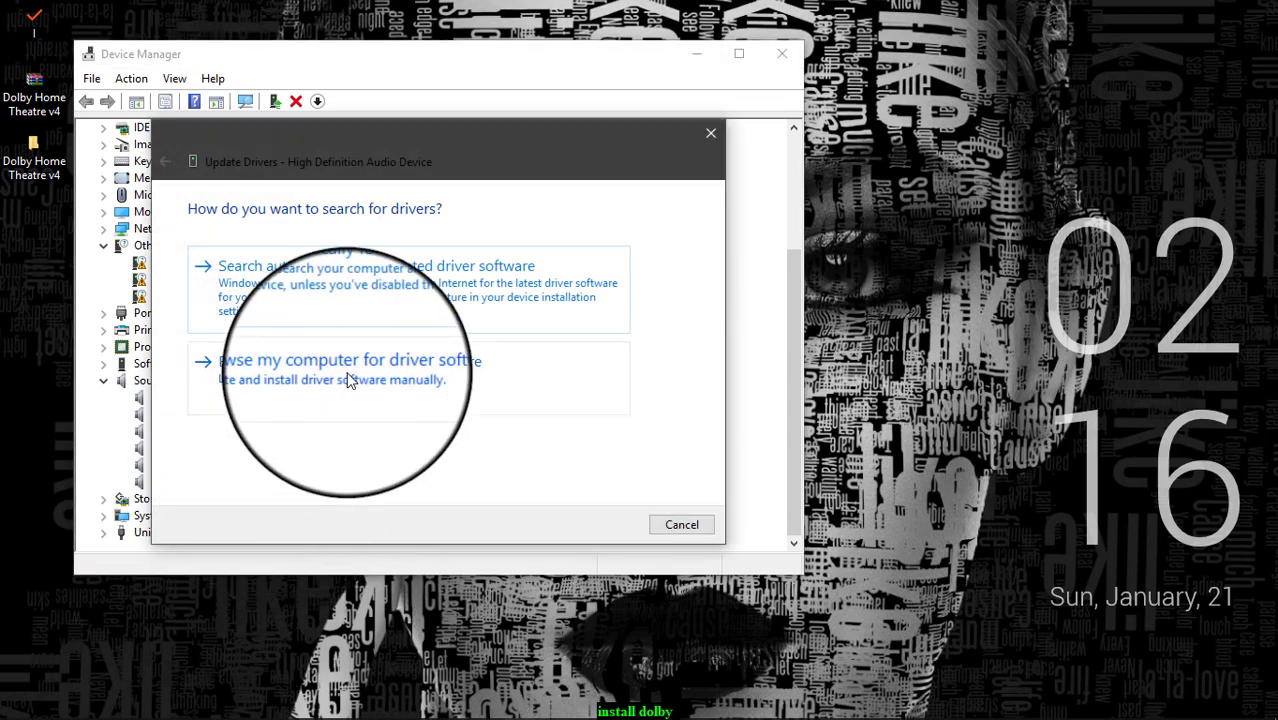
click(349, 375)
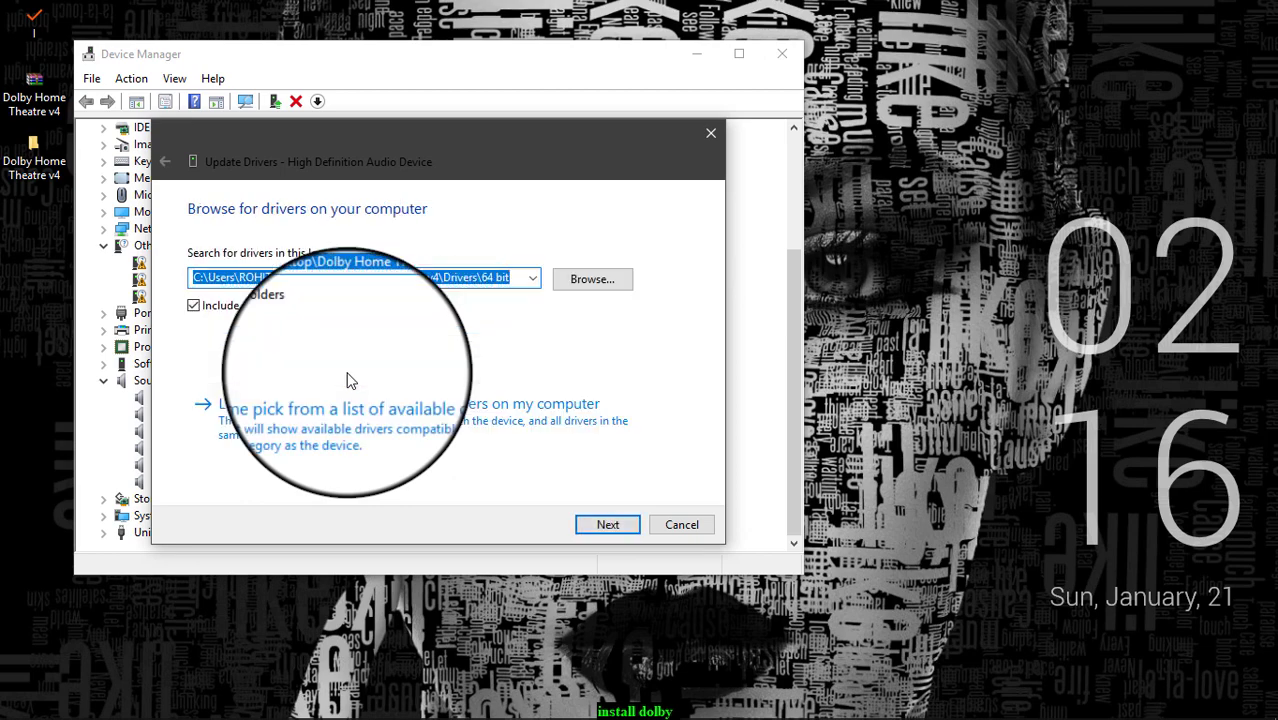
click(336, 425)
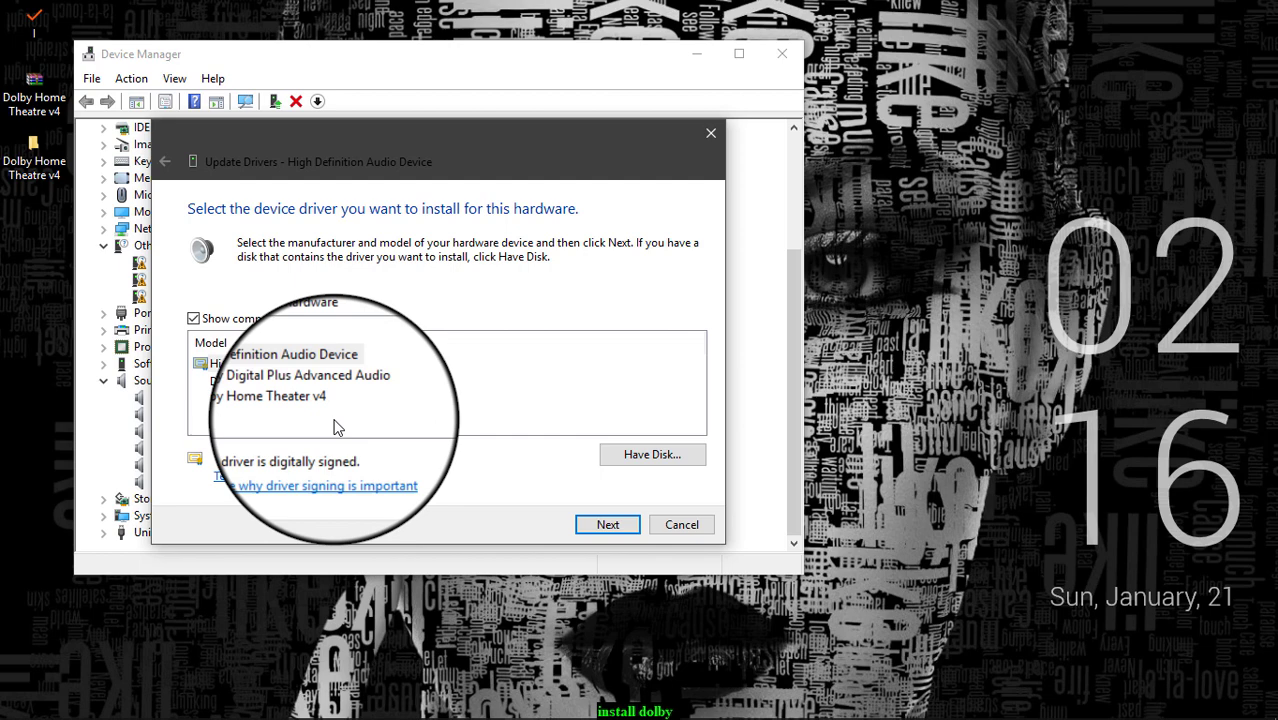
- Load the Dolby drivers via Have Disk from the desktop's Dolby Home Theatre v4 Drivers 64 bit folder
click(665, 456)
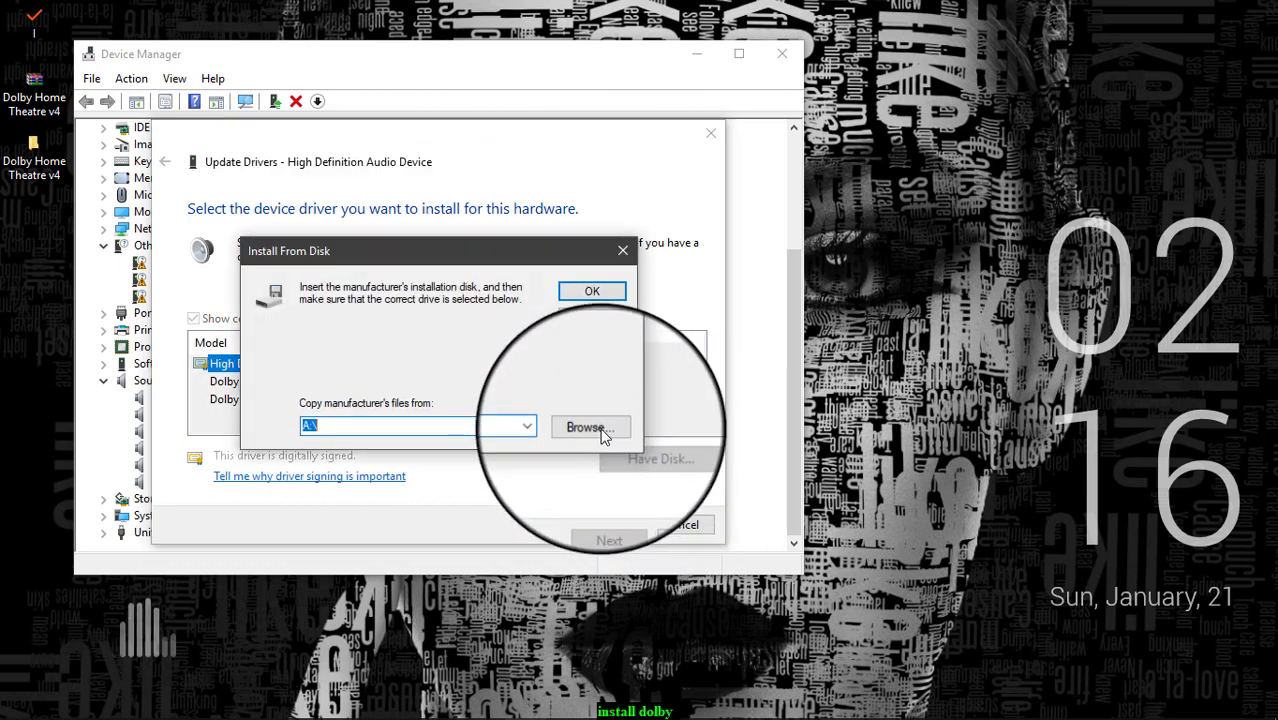
click(601, 432)
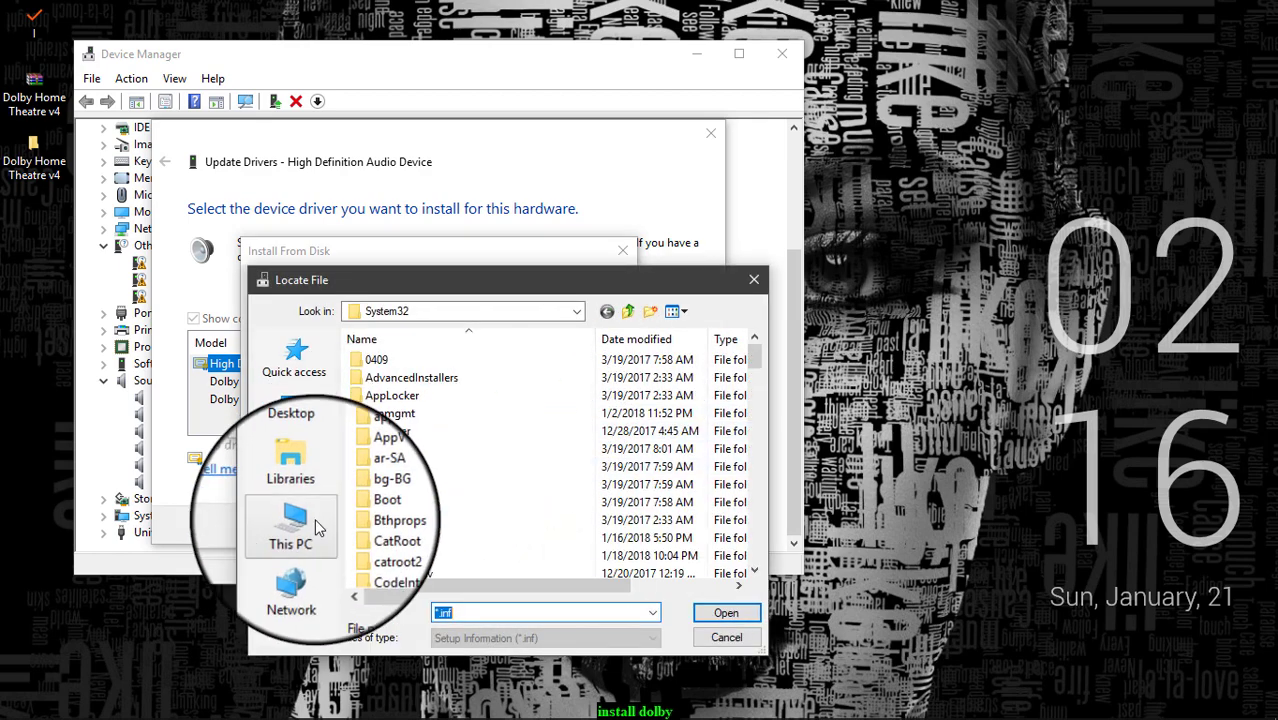
click(314, 437)
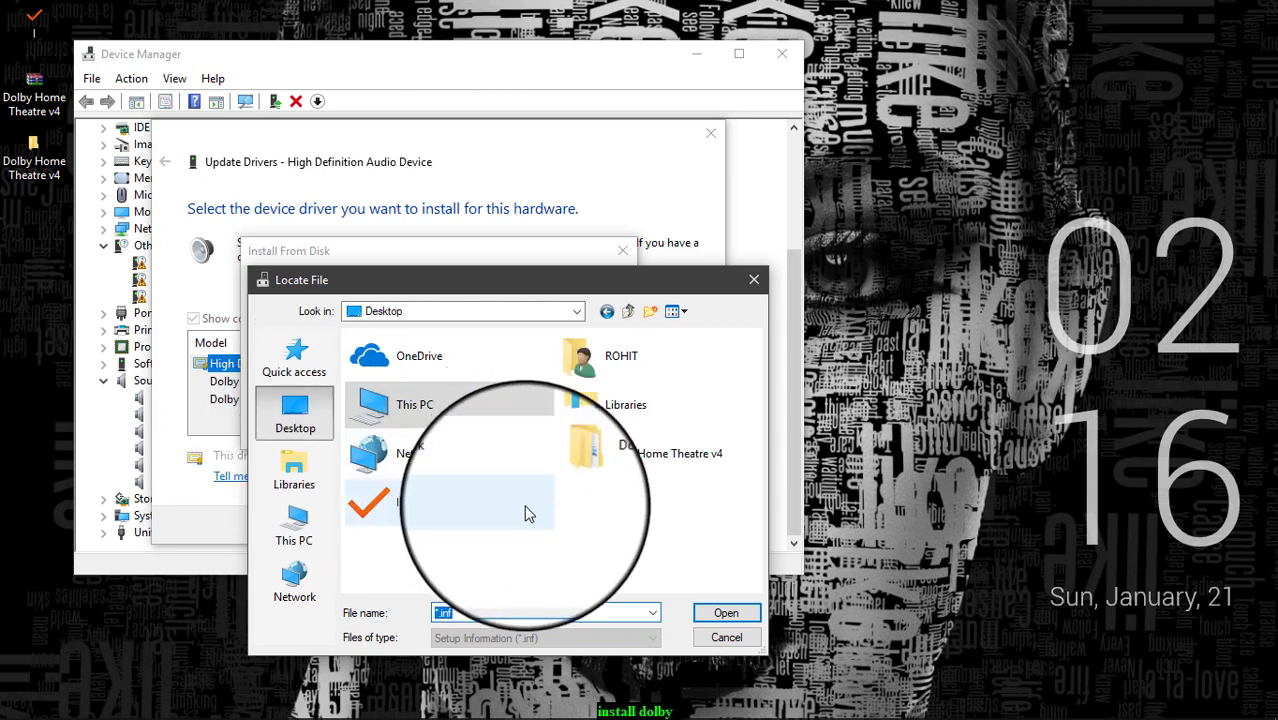
click(640, 469)
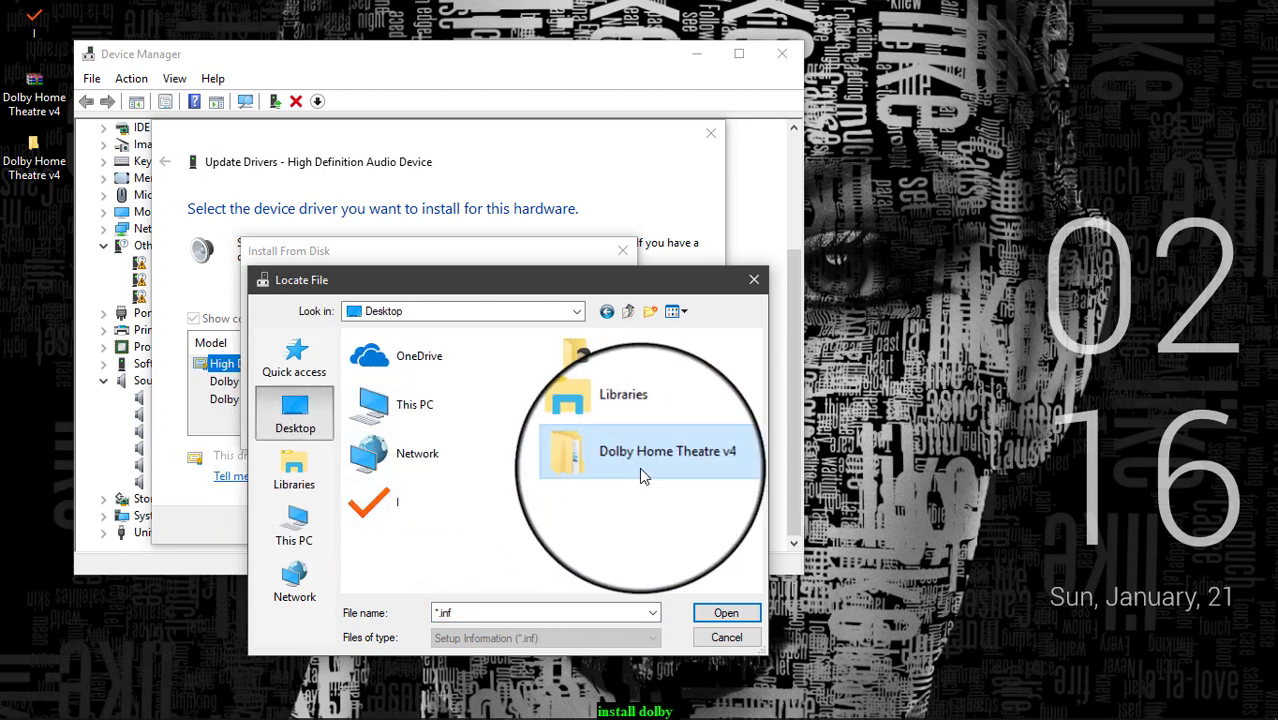
double_click(624, 452)
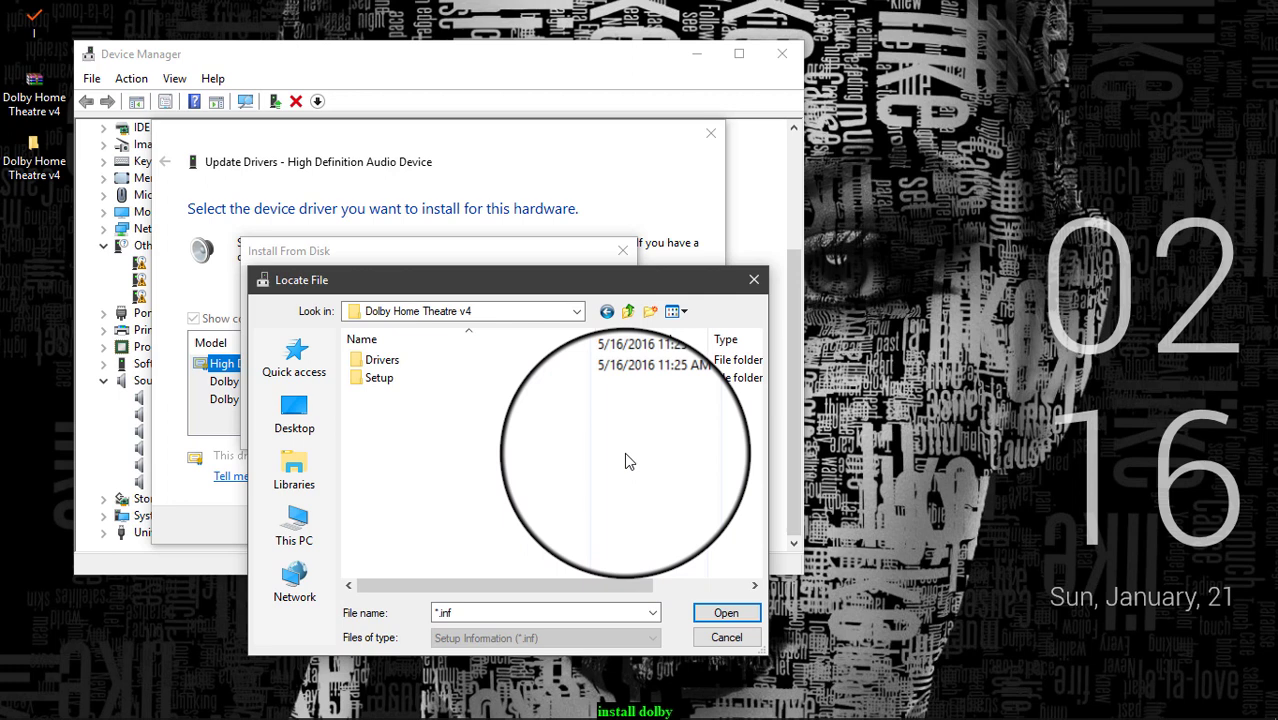
double_click(450, 362)
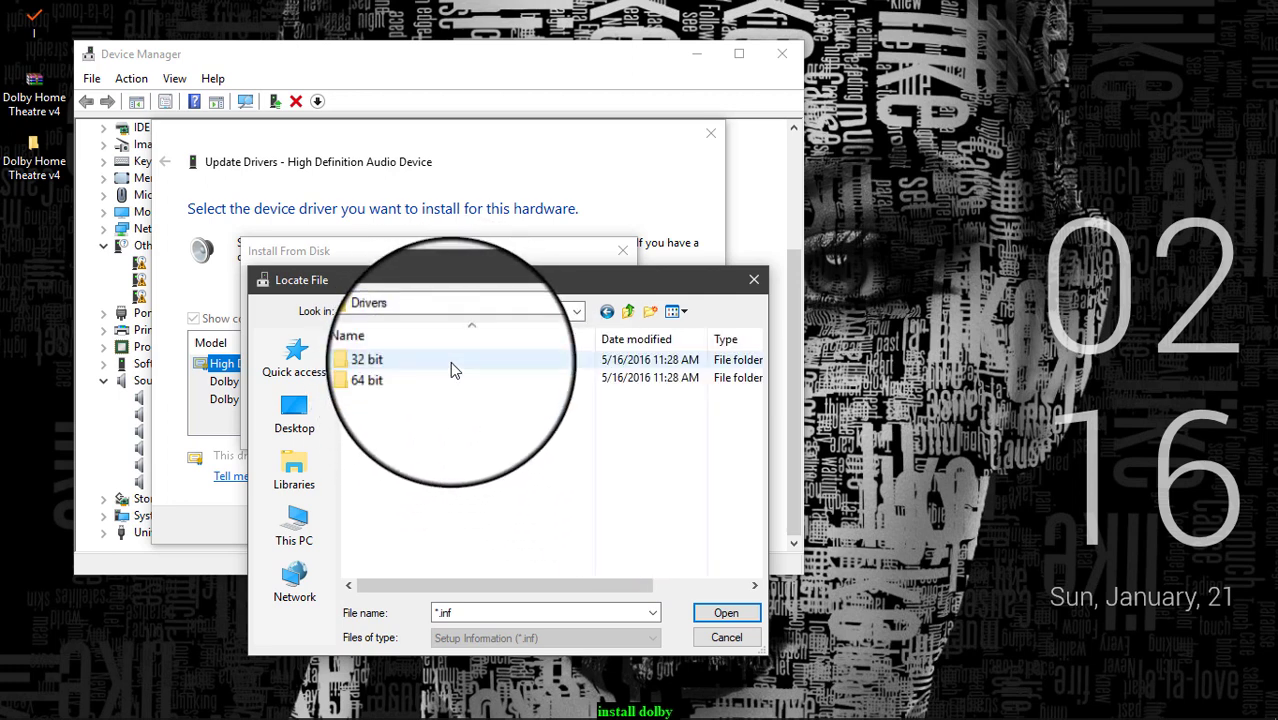
mouse_move(367, 378)
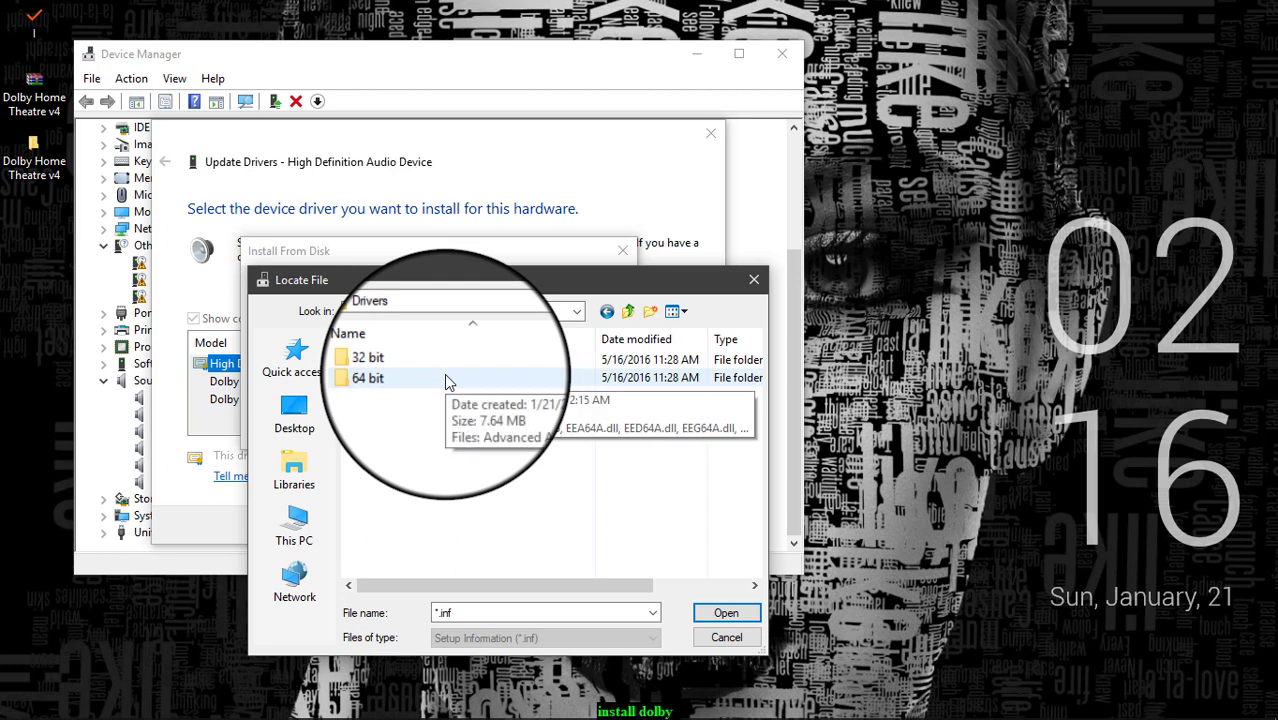
click(449, 383)
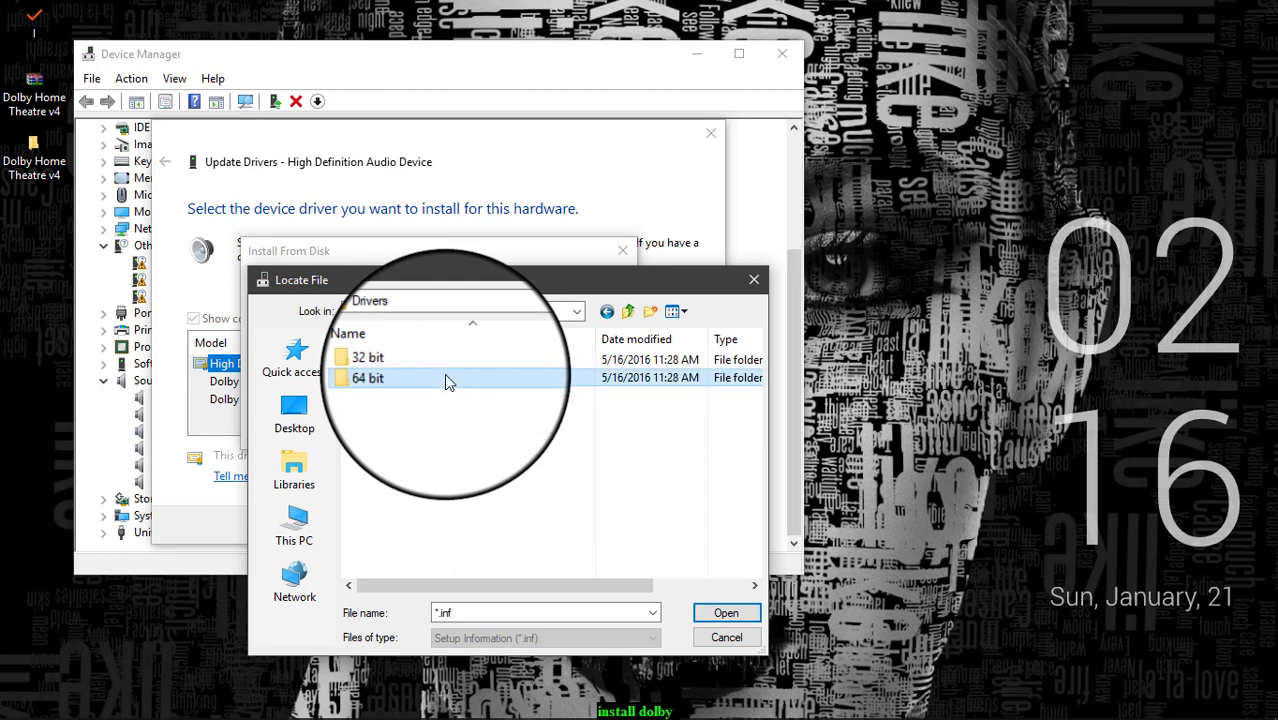
double_click(449, 383)
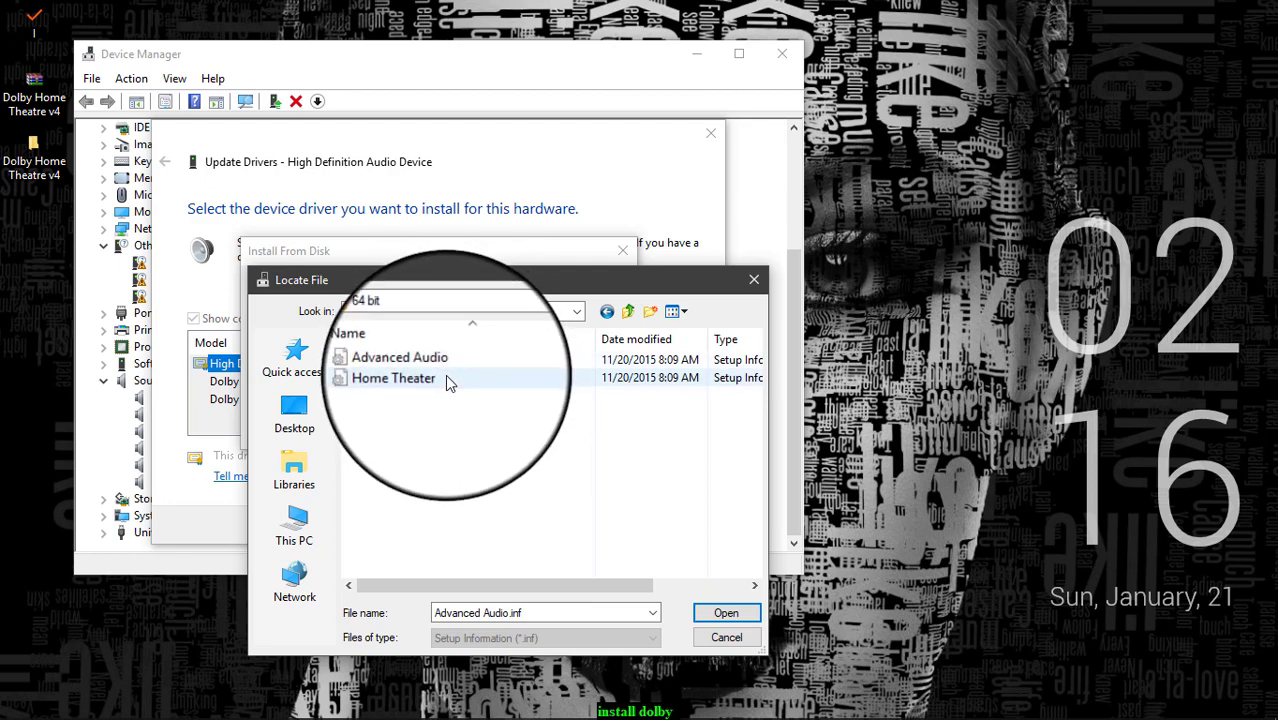
mouse_move(394, 378)
double_click(449, 383)
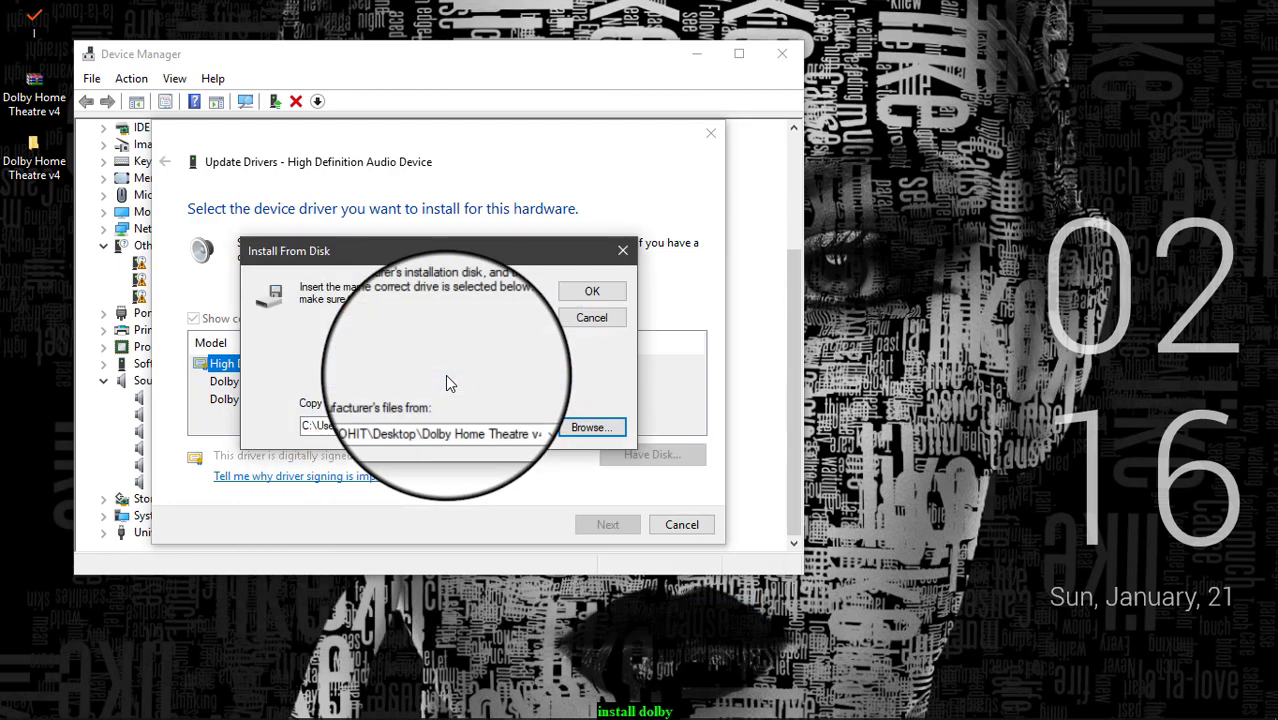
click(591, 291)
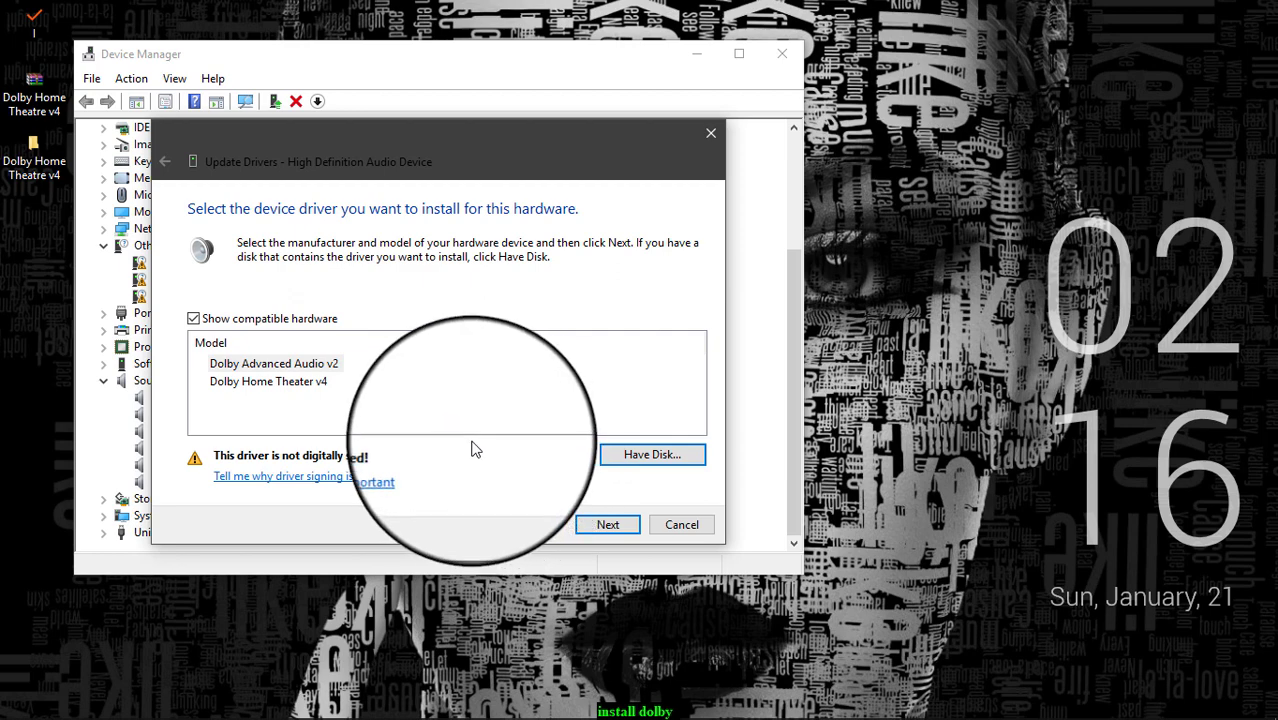
- Install the unsigned Dolby Home Theater v4 driver, decline the restart, and close Device Manager
click(282, 382)
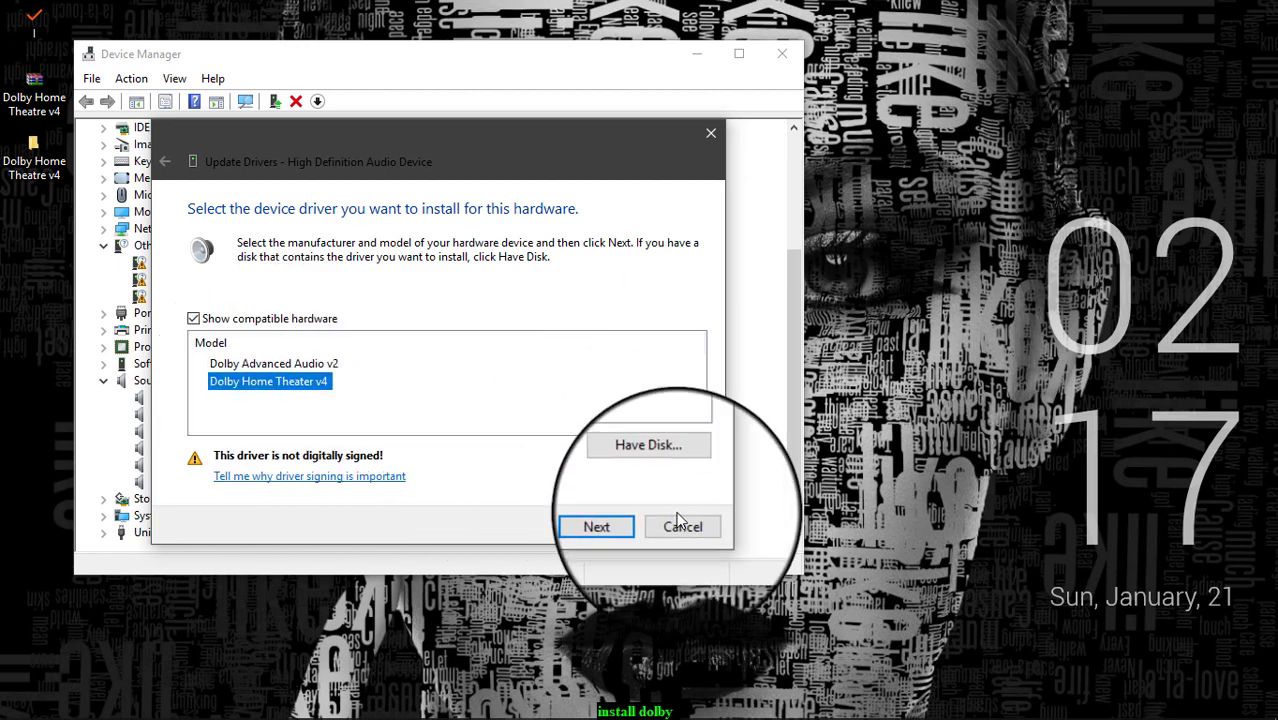
click(616, 530)
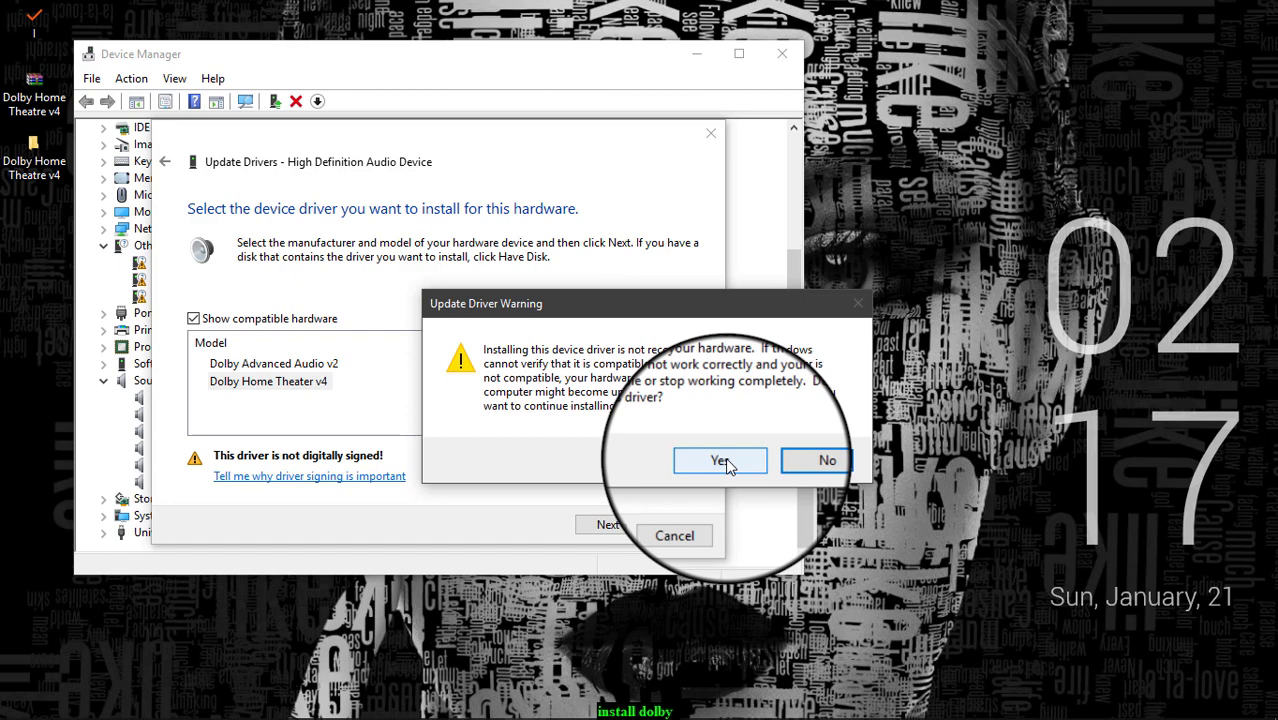
click(721, 461)
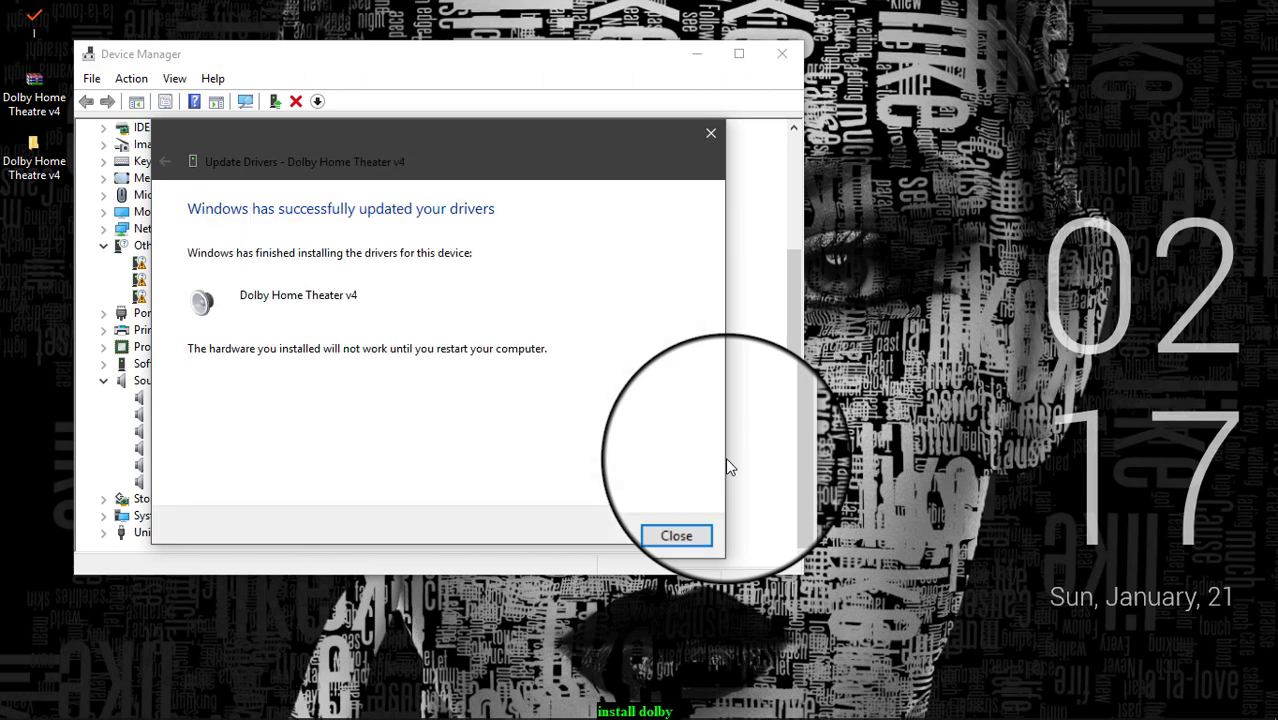
click(689, 530)
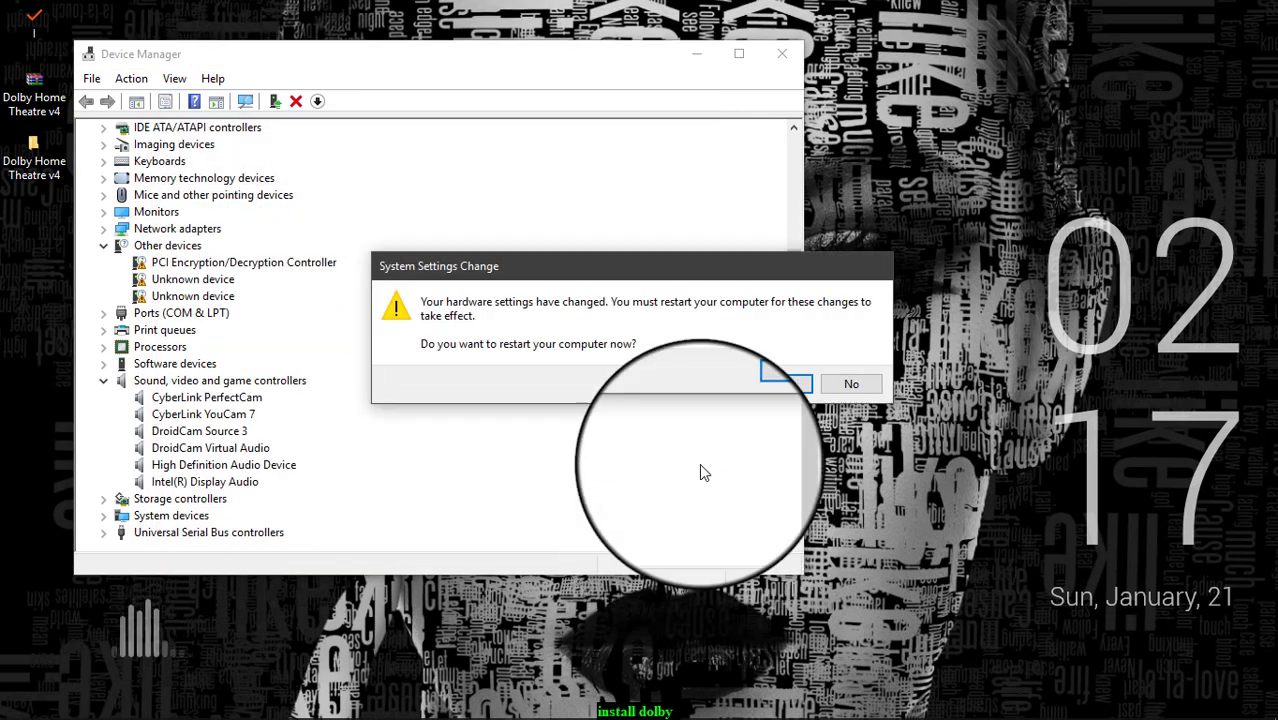
click(848, 385)
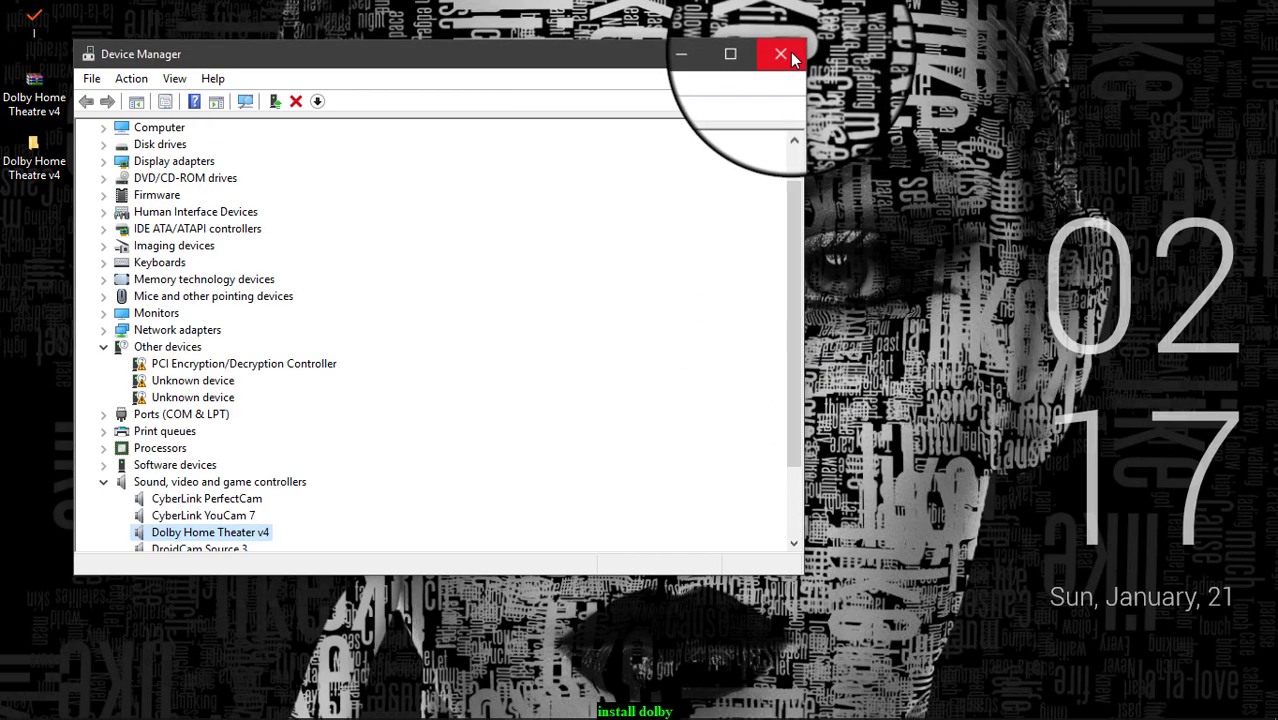
click(790, 58)
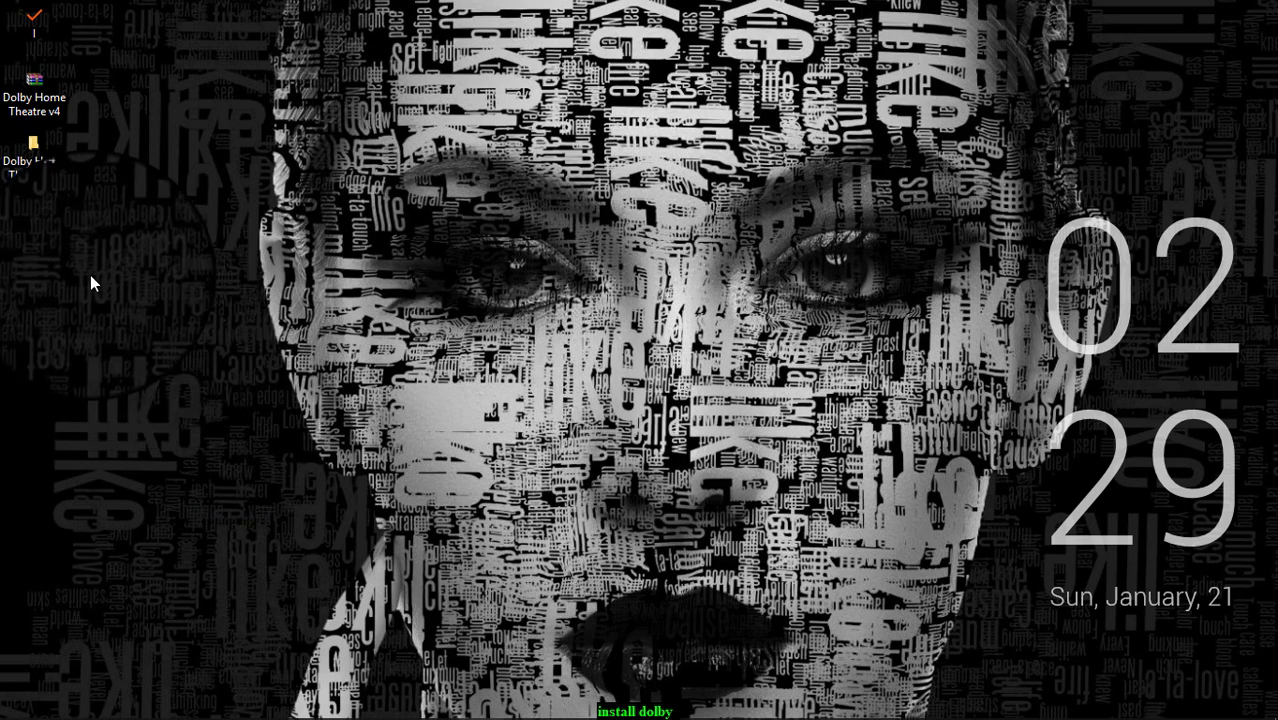
- Run DolbyHomeTheater.msi from the Dolby Home Theatre v4 Setup folder
double_click(31, 165)
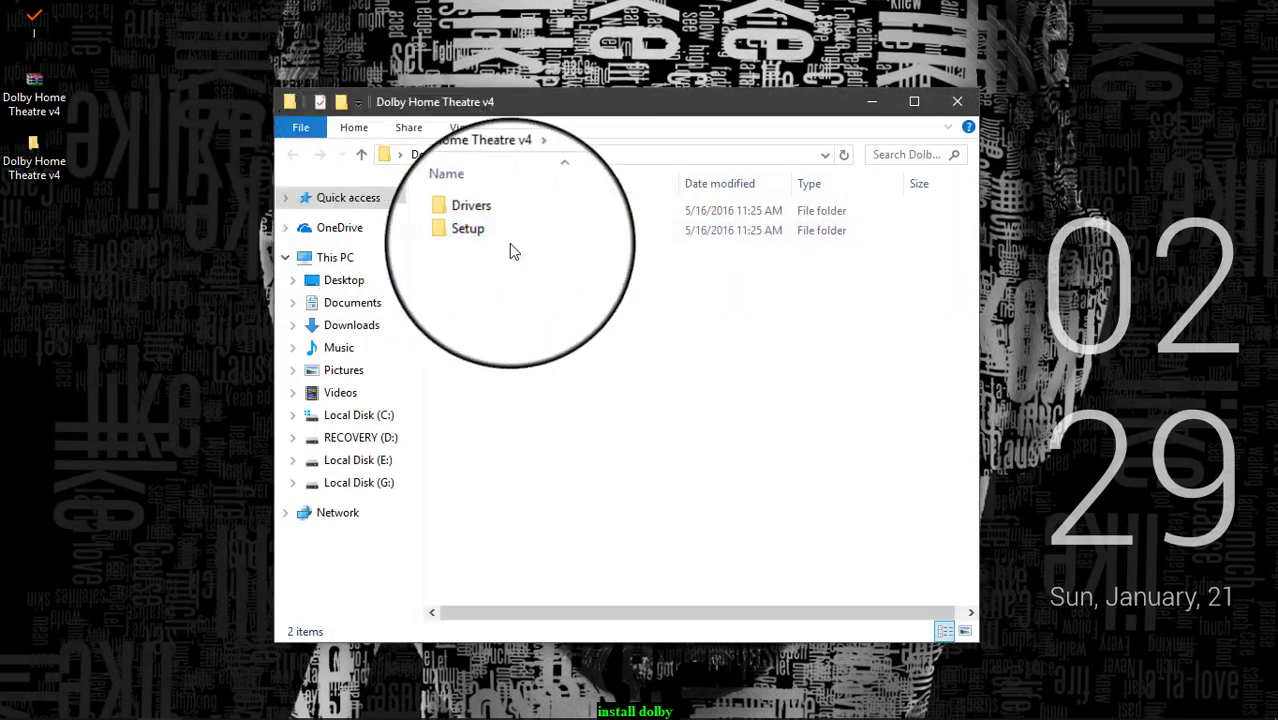
double_click(507, 238)
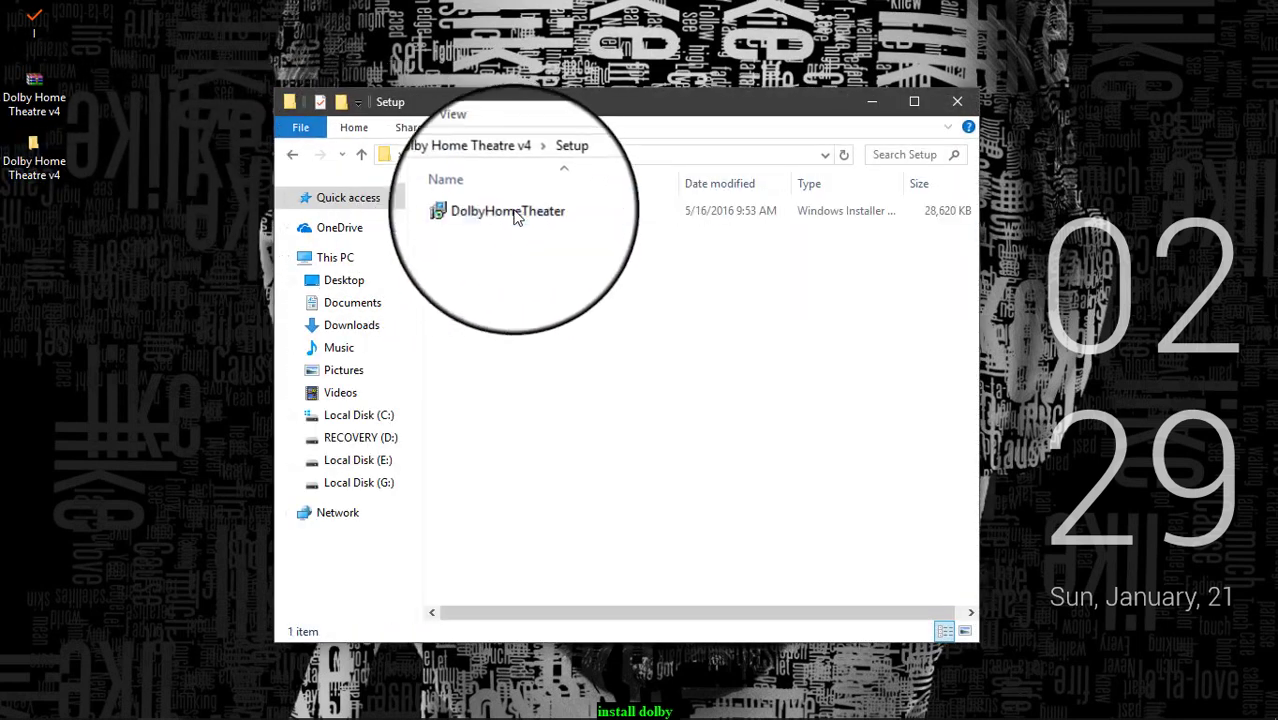
click(516, 218)
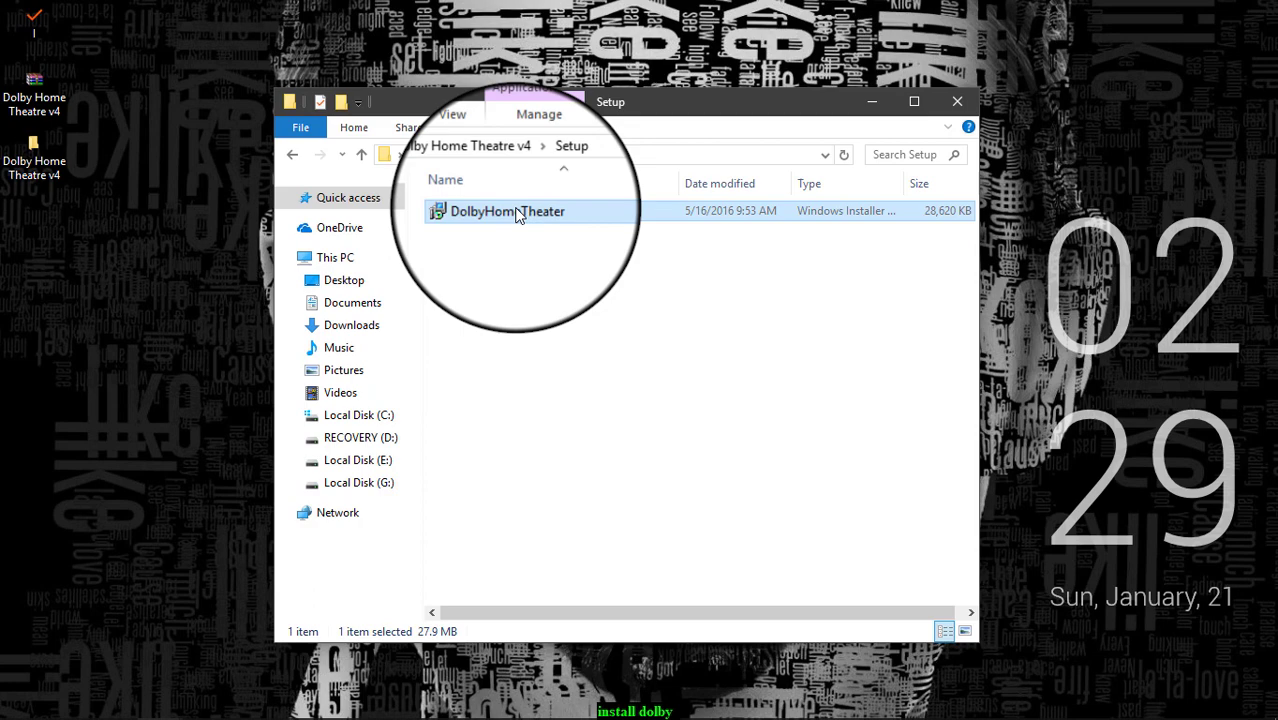
double_click(518, 218)
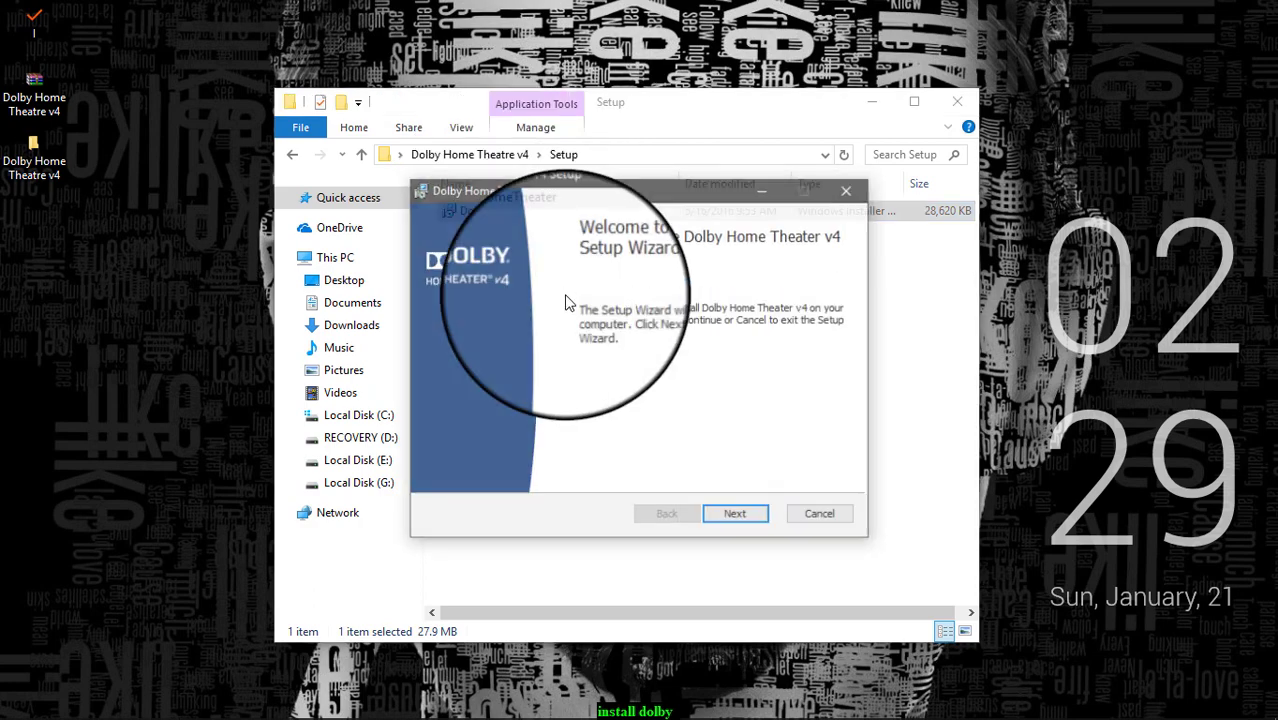
- Install Dolby Home Theater v4 without the demo application and finish the setup wizard
click(745, 520)
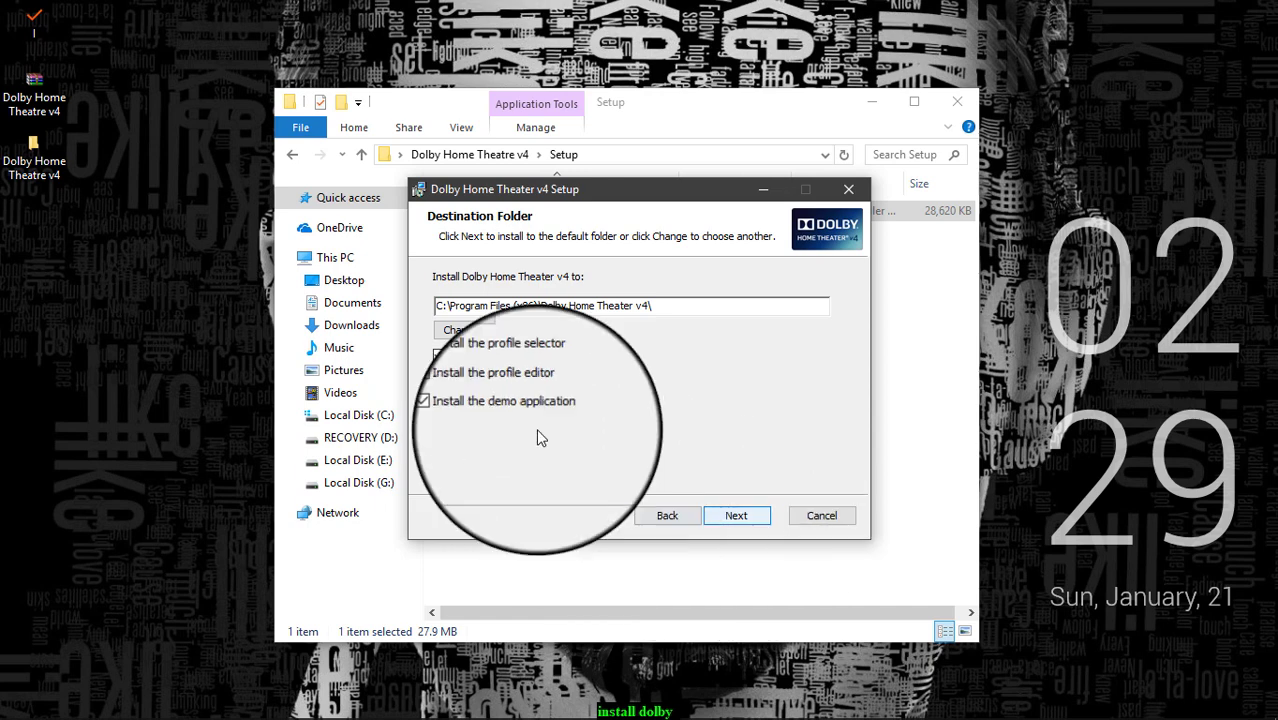
click(520, 406)
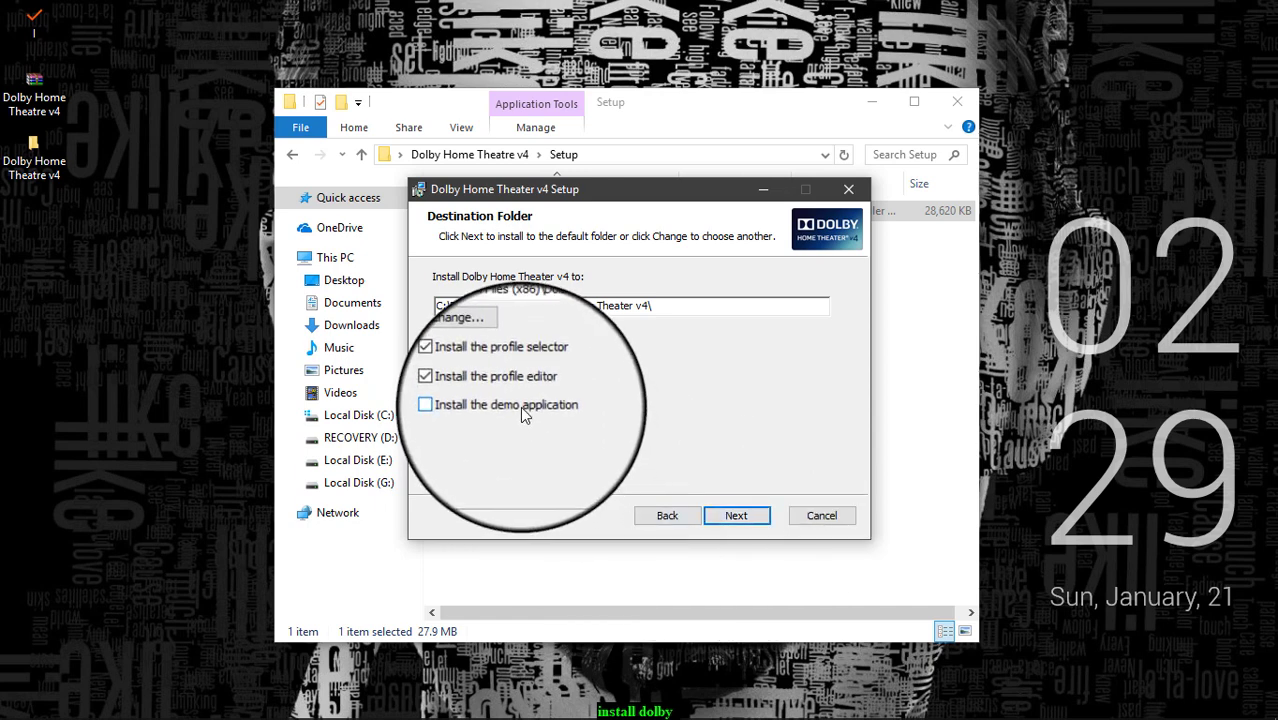
click(731, 520)
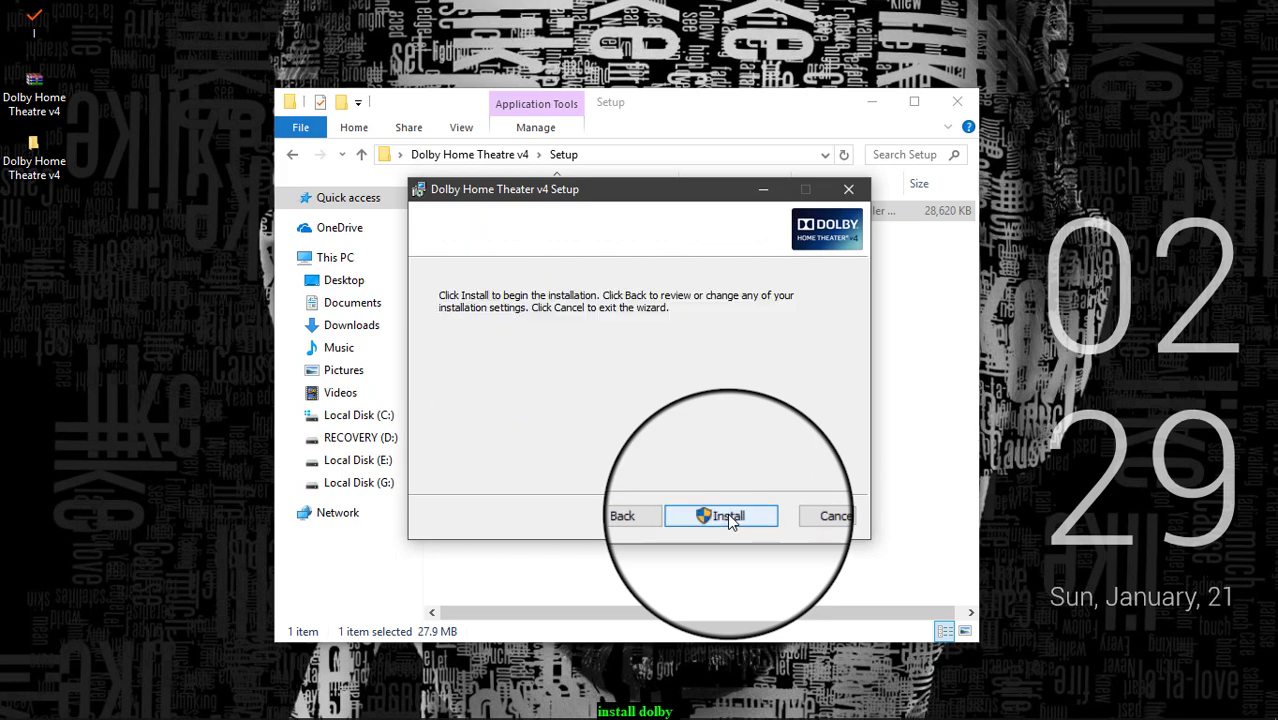
click(731, 520)
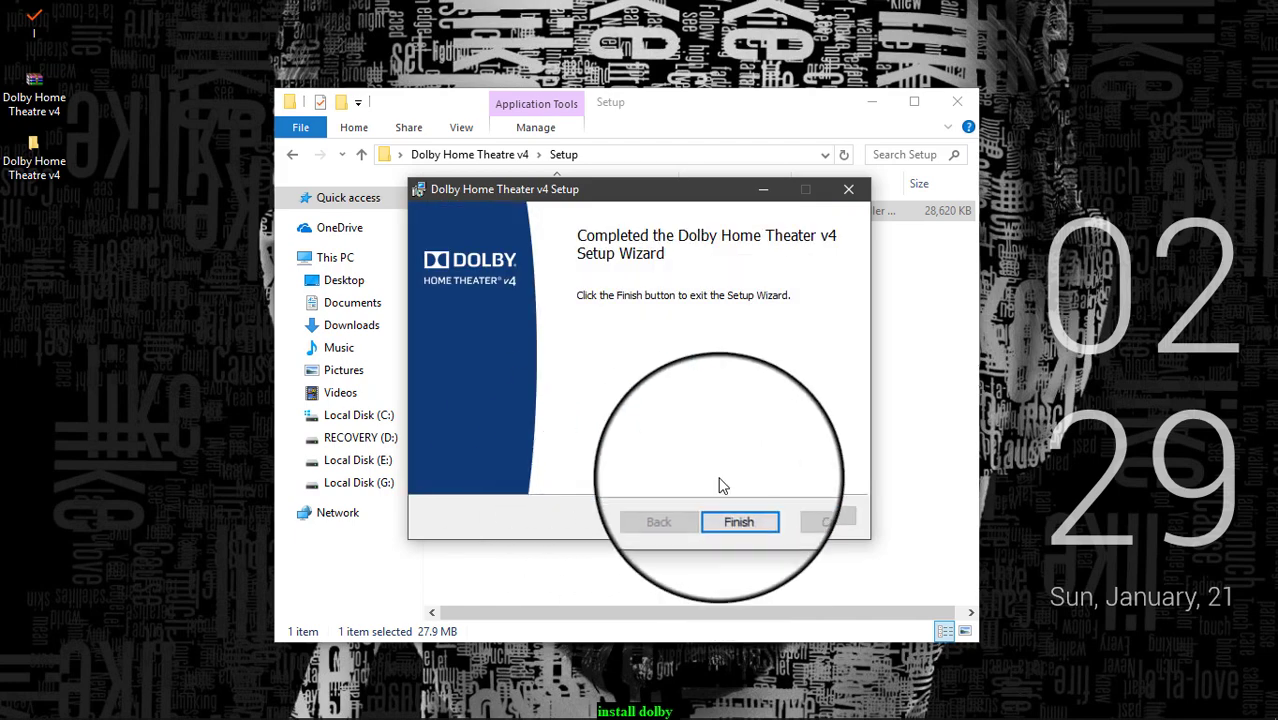
click(739, 520)
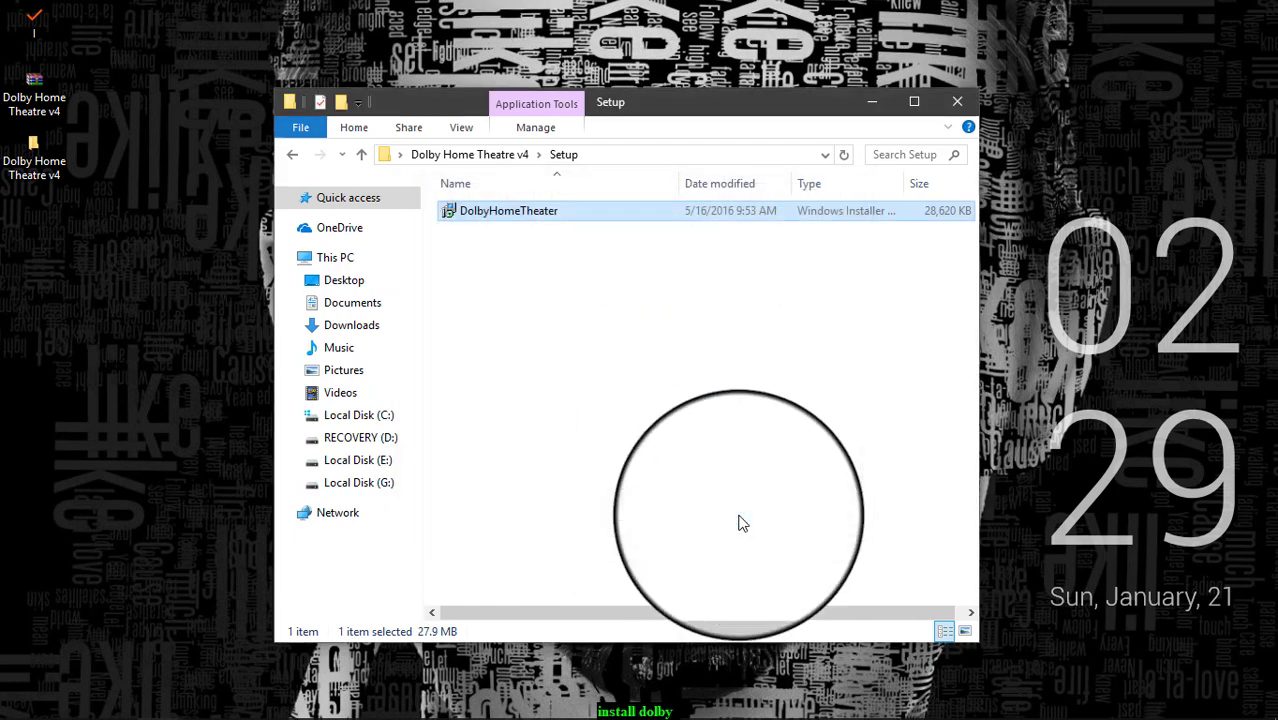
- Close the Setup folder and launch Dolby Profile by searching 'dol'
click(958, 104)
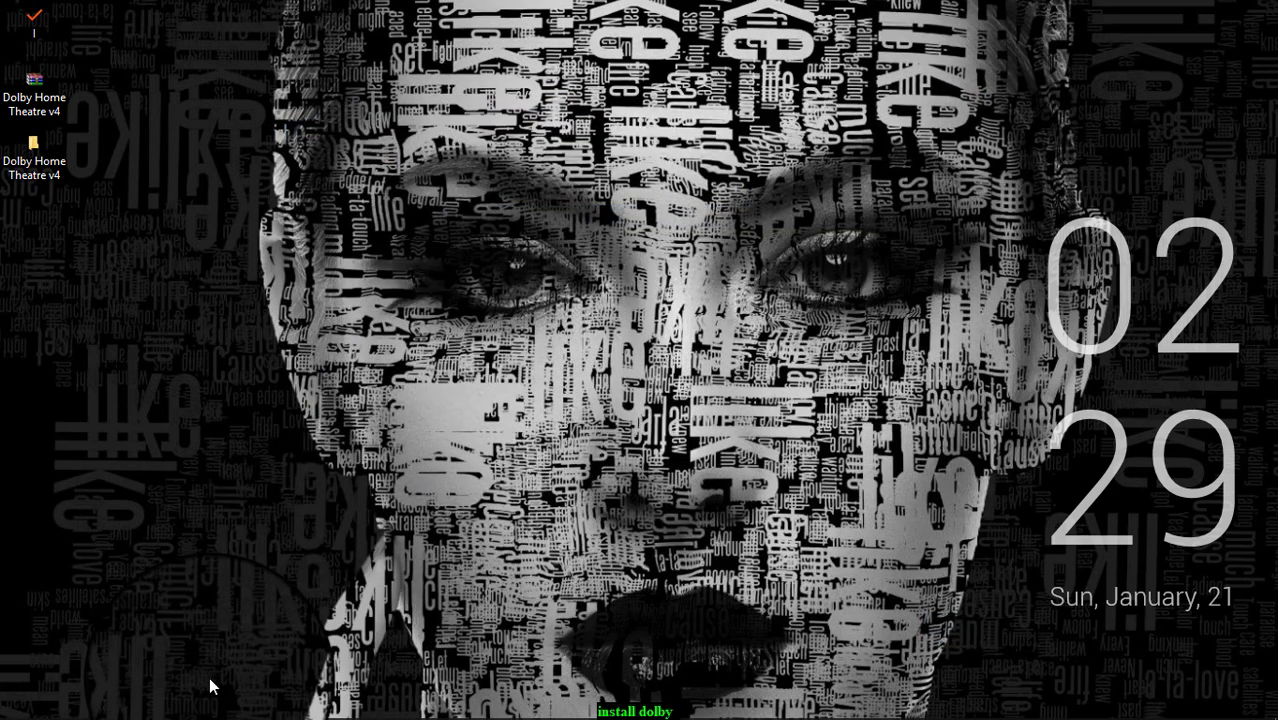
click(66, 698)
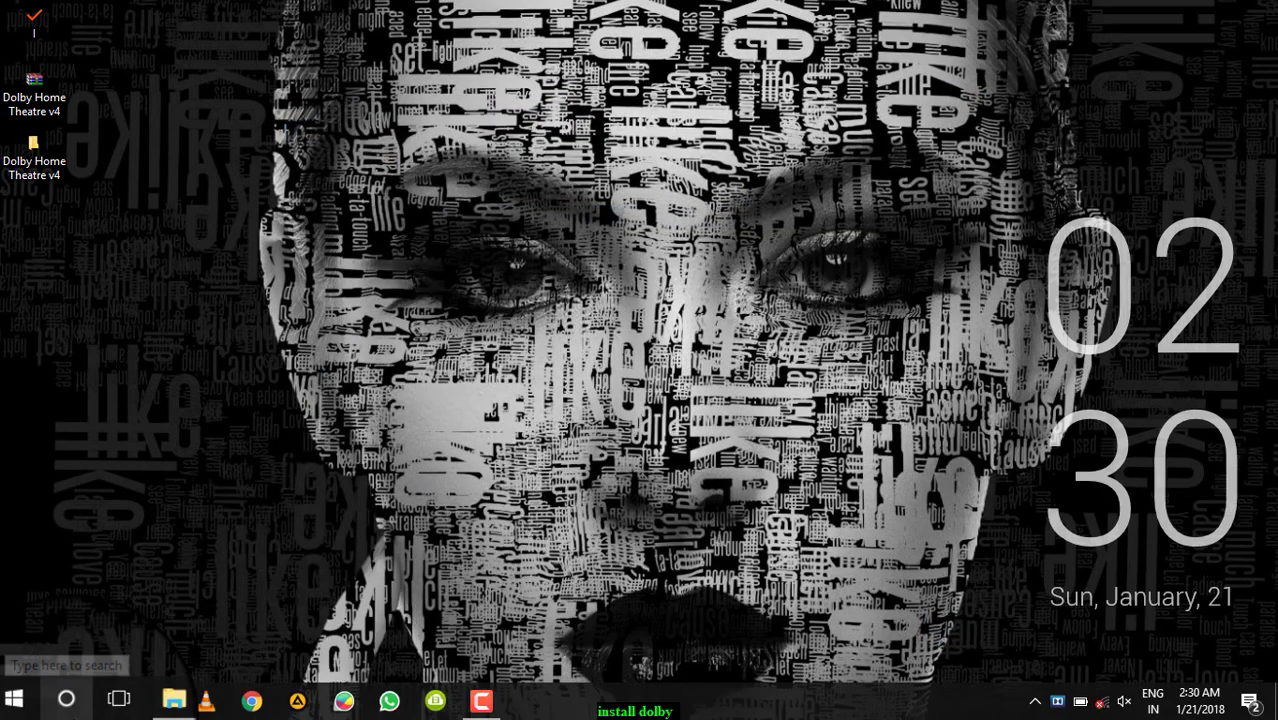
text(d)
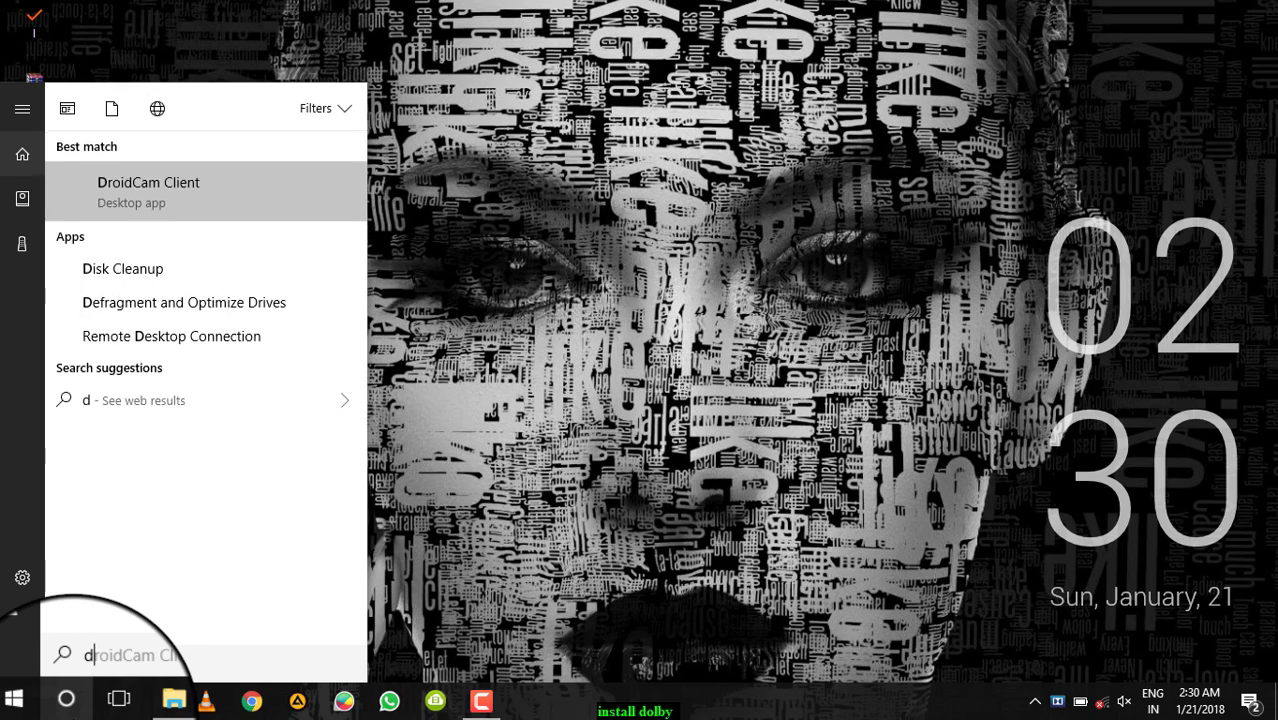
text(ol)
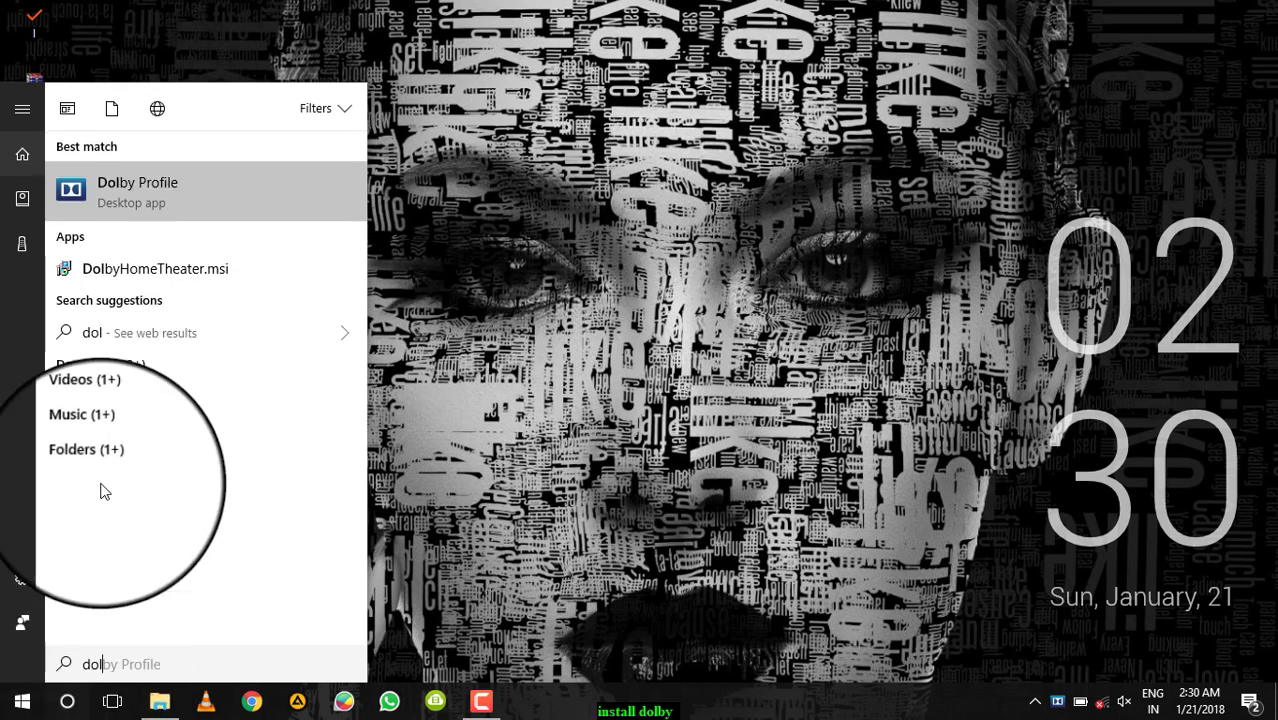
click(185, 191)
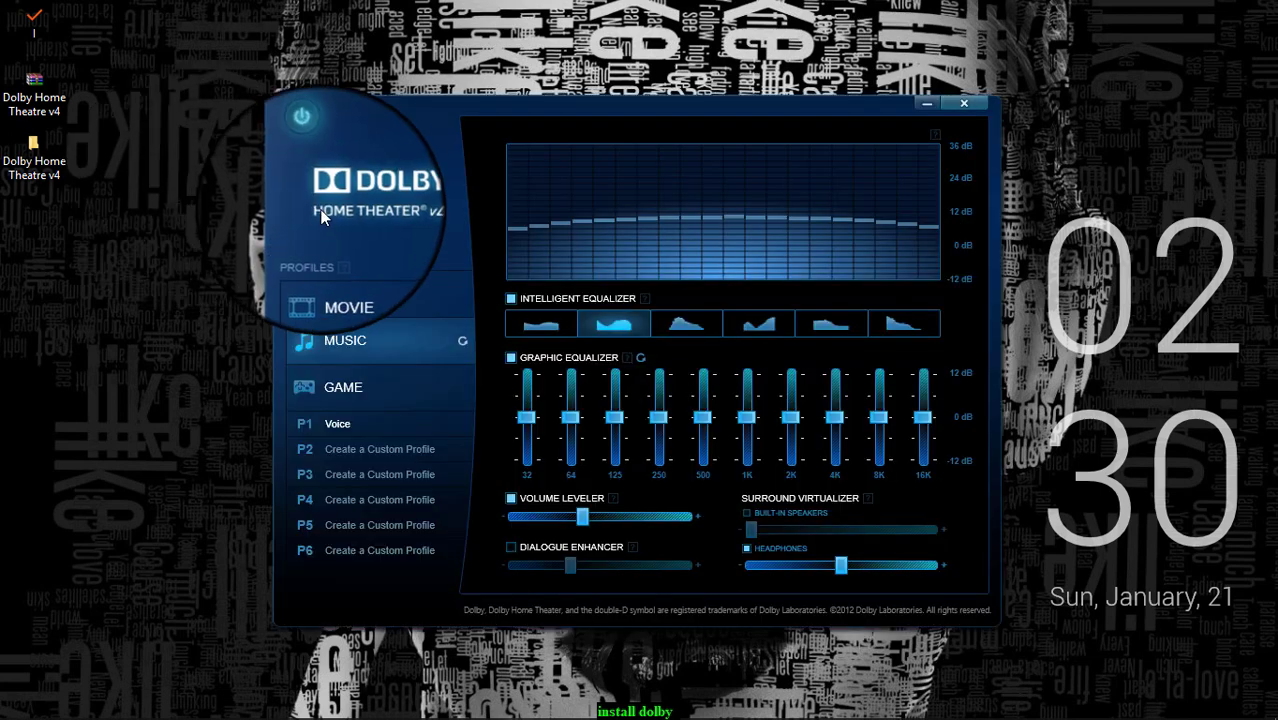
click(303, 130)
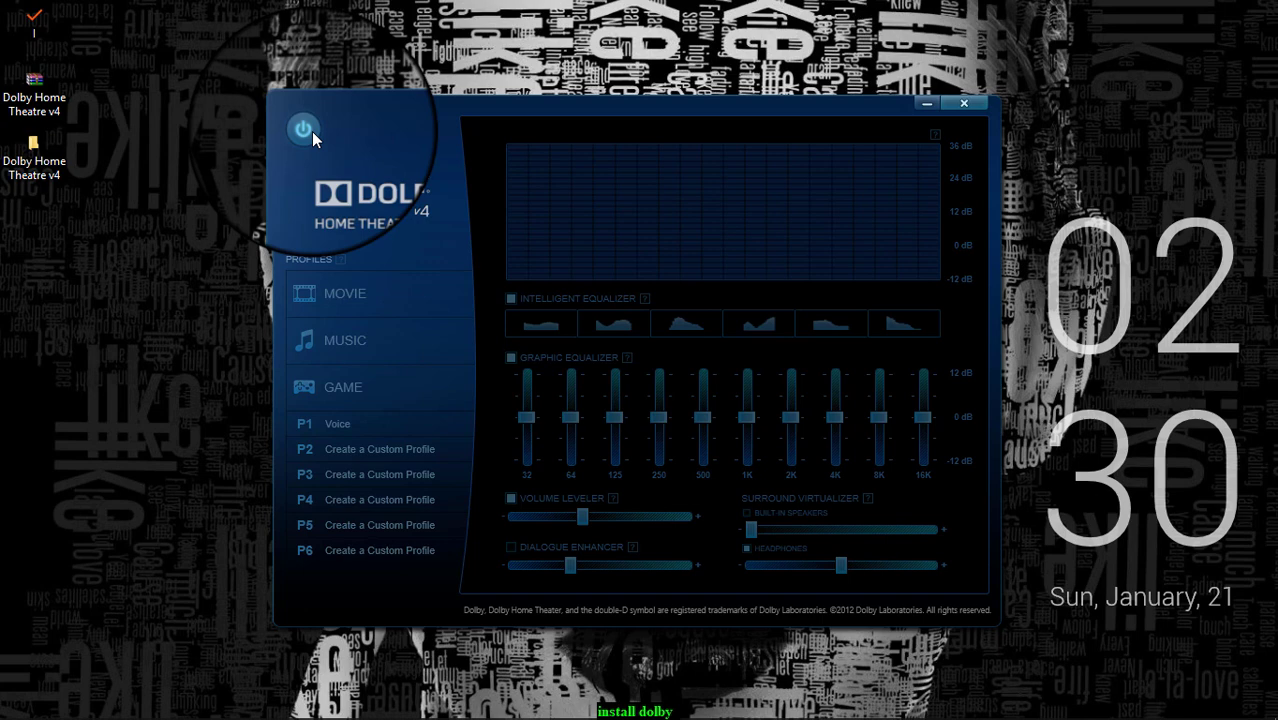
click(303, 130)
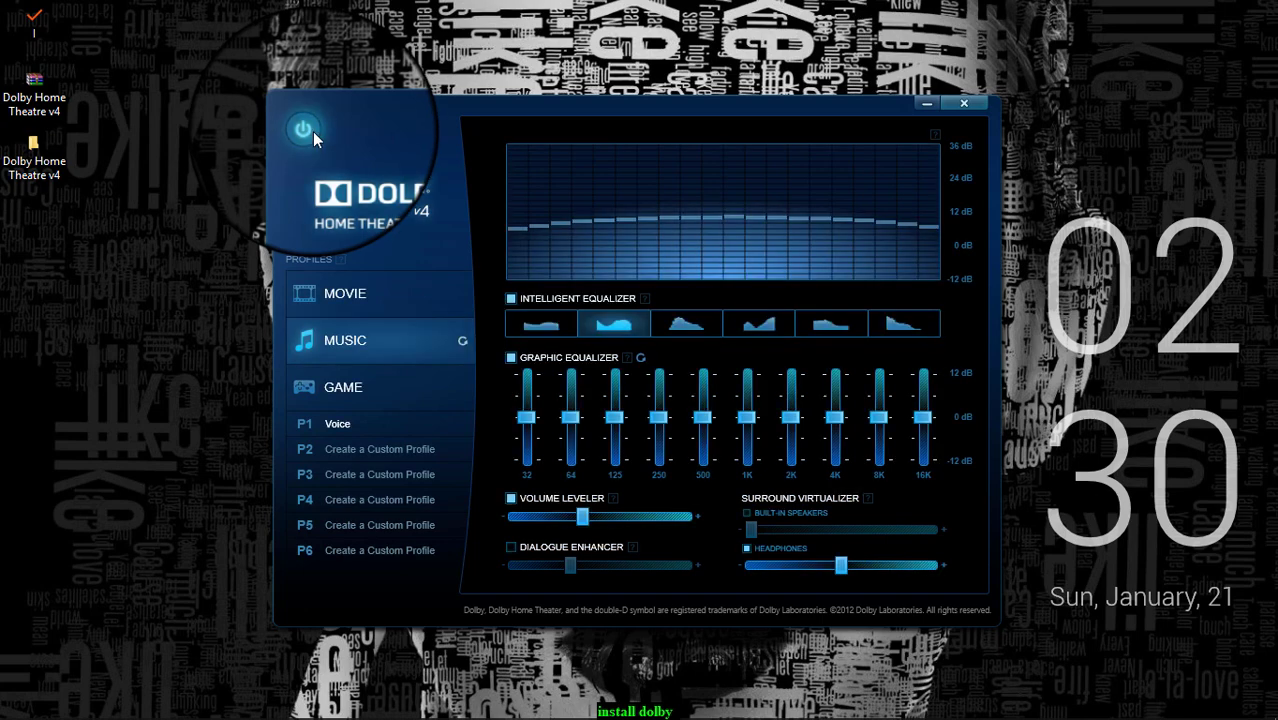
click(411, 460)
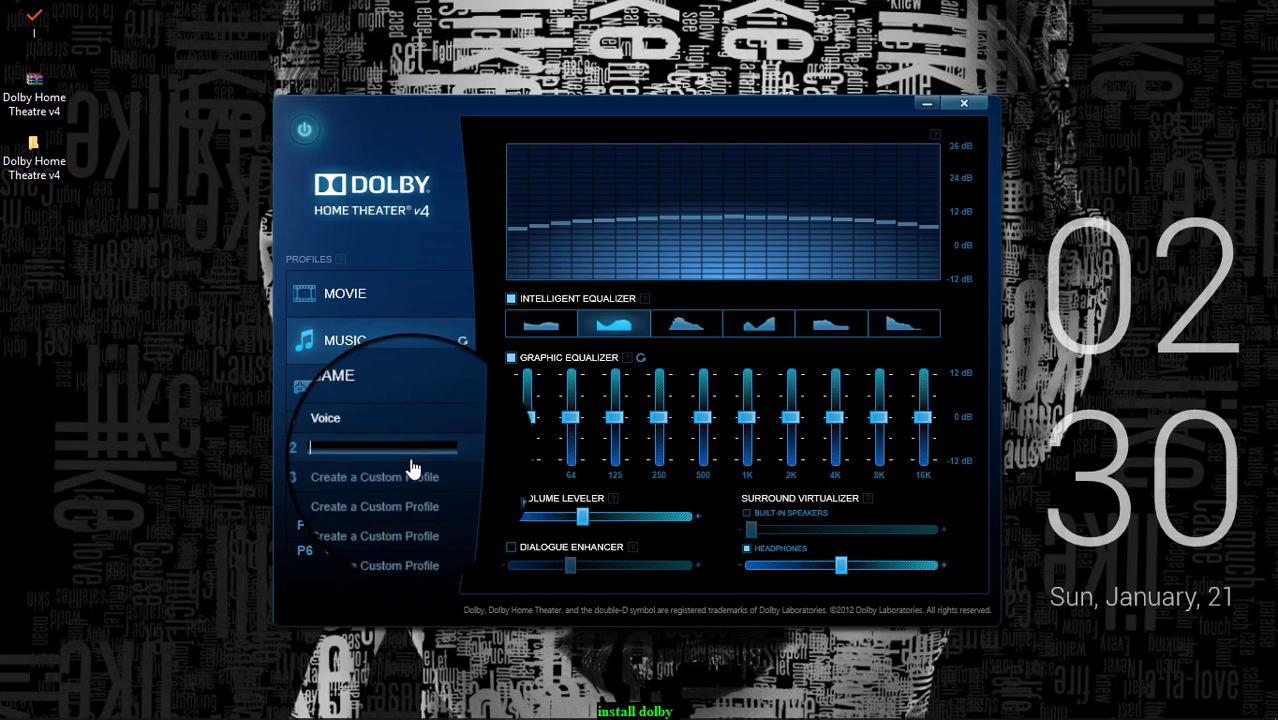
click(414, 480)
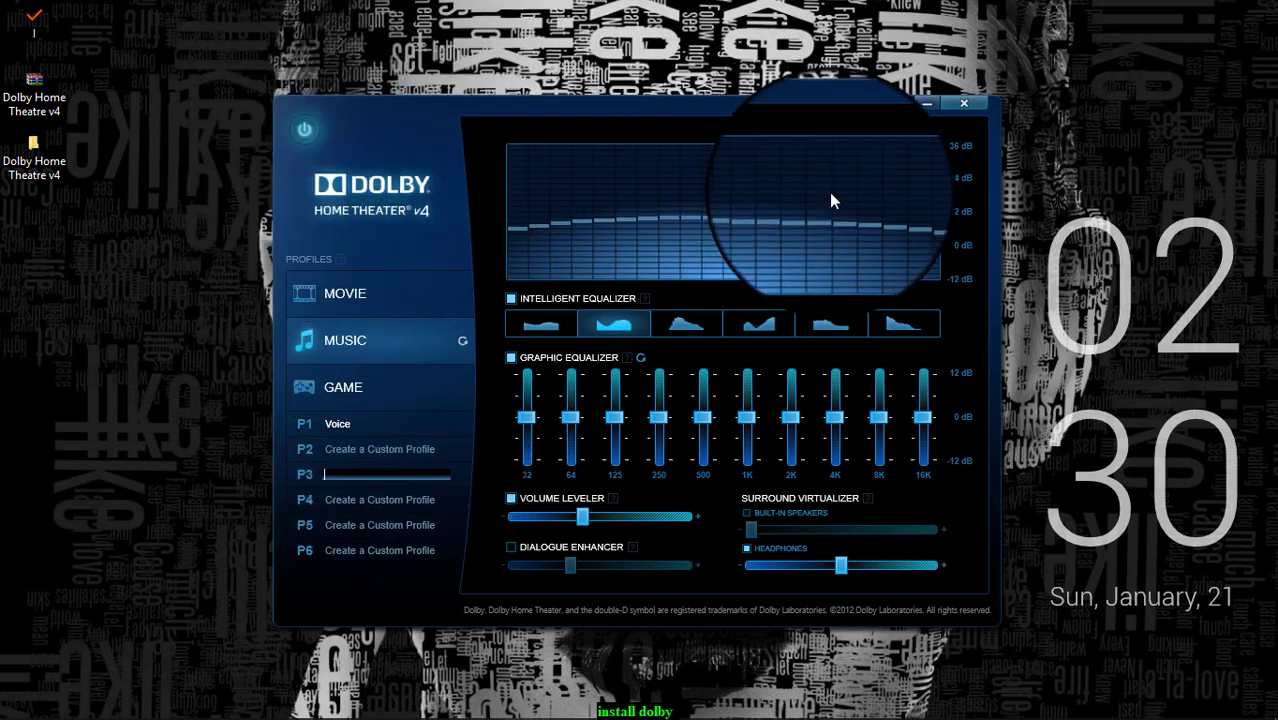
click(963, 104)
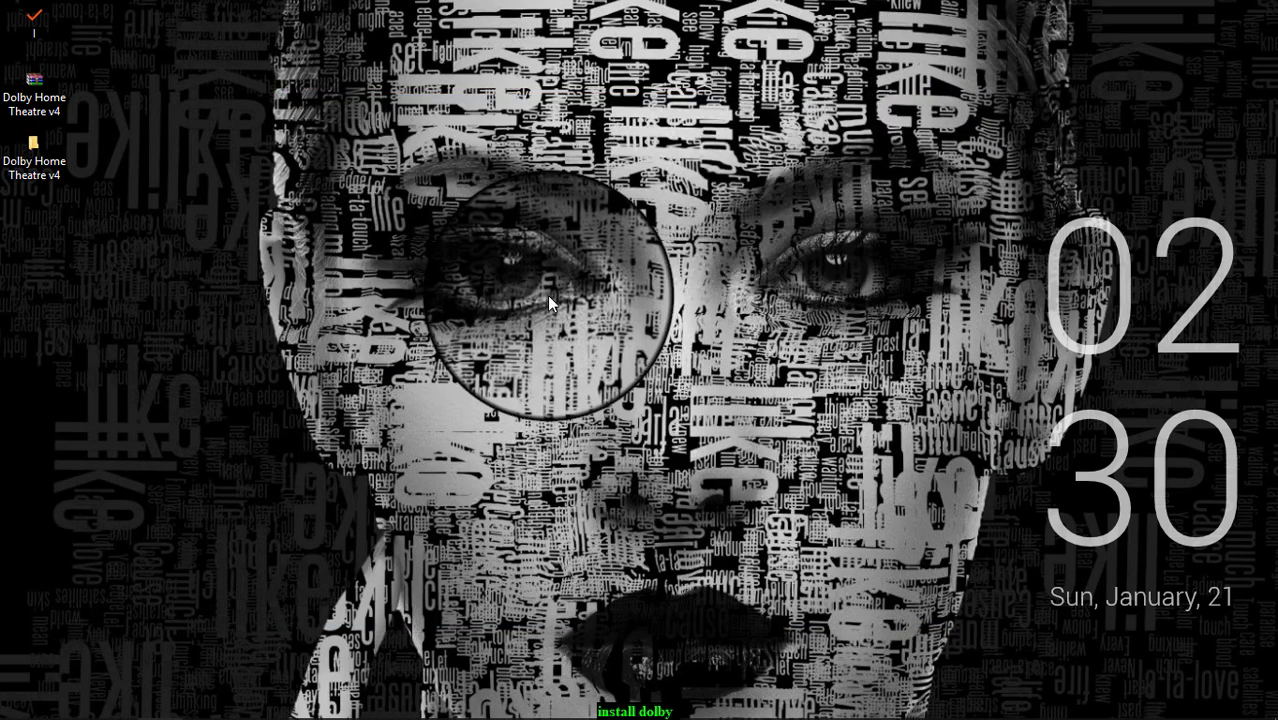